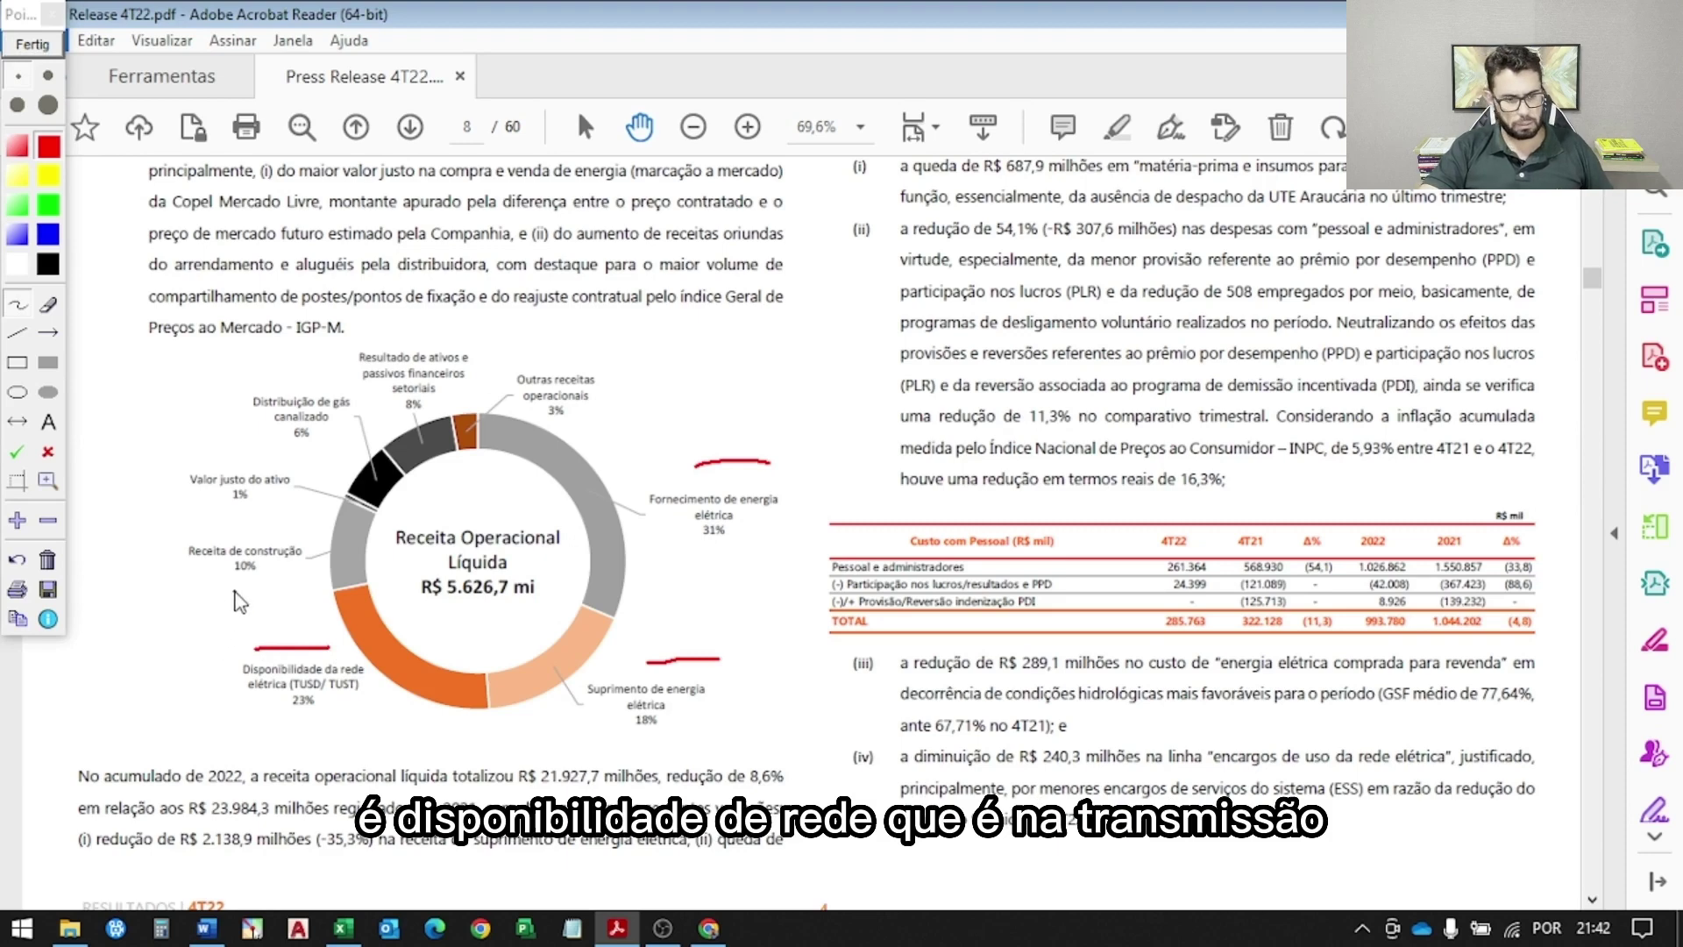
# - Mark the construction revenue, asset fair value, gas distribution, sector assets and other revenue labels on the net operating revenue chart in red
pyautogui.moveTo(217, 532); pyautogui.dragTo(254, 532)
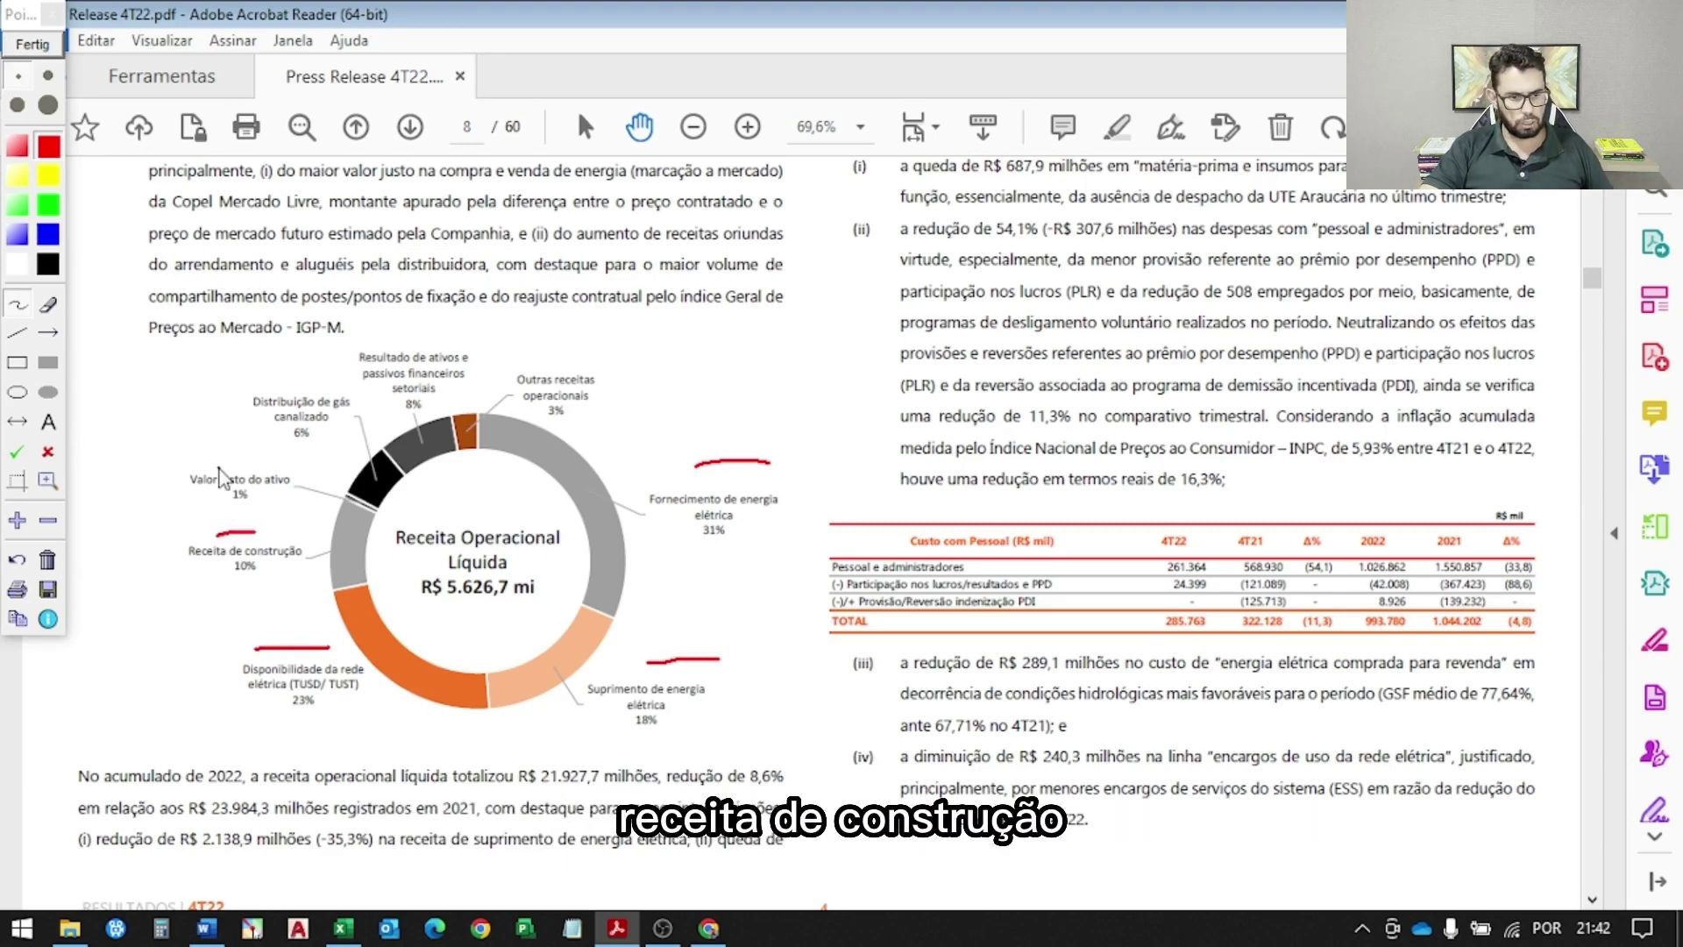
pyautogui.moveTo(219, 461); pyautogui.dragTo(254, 460)
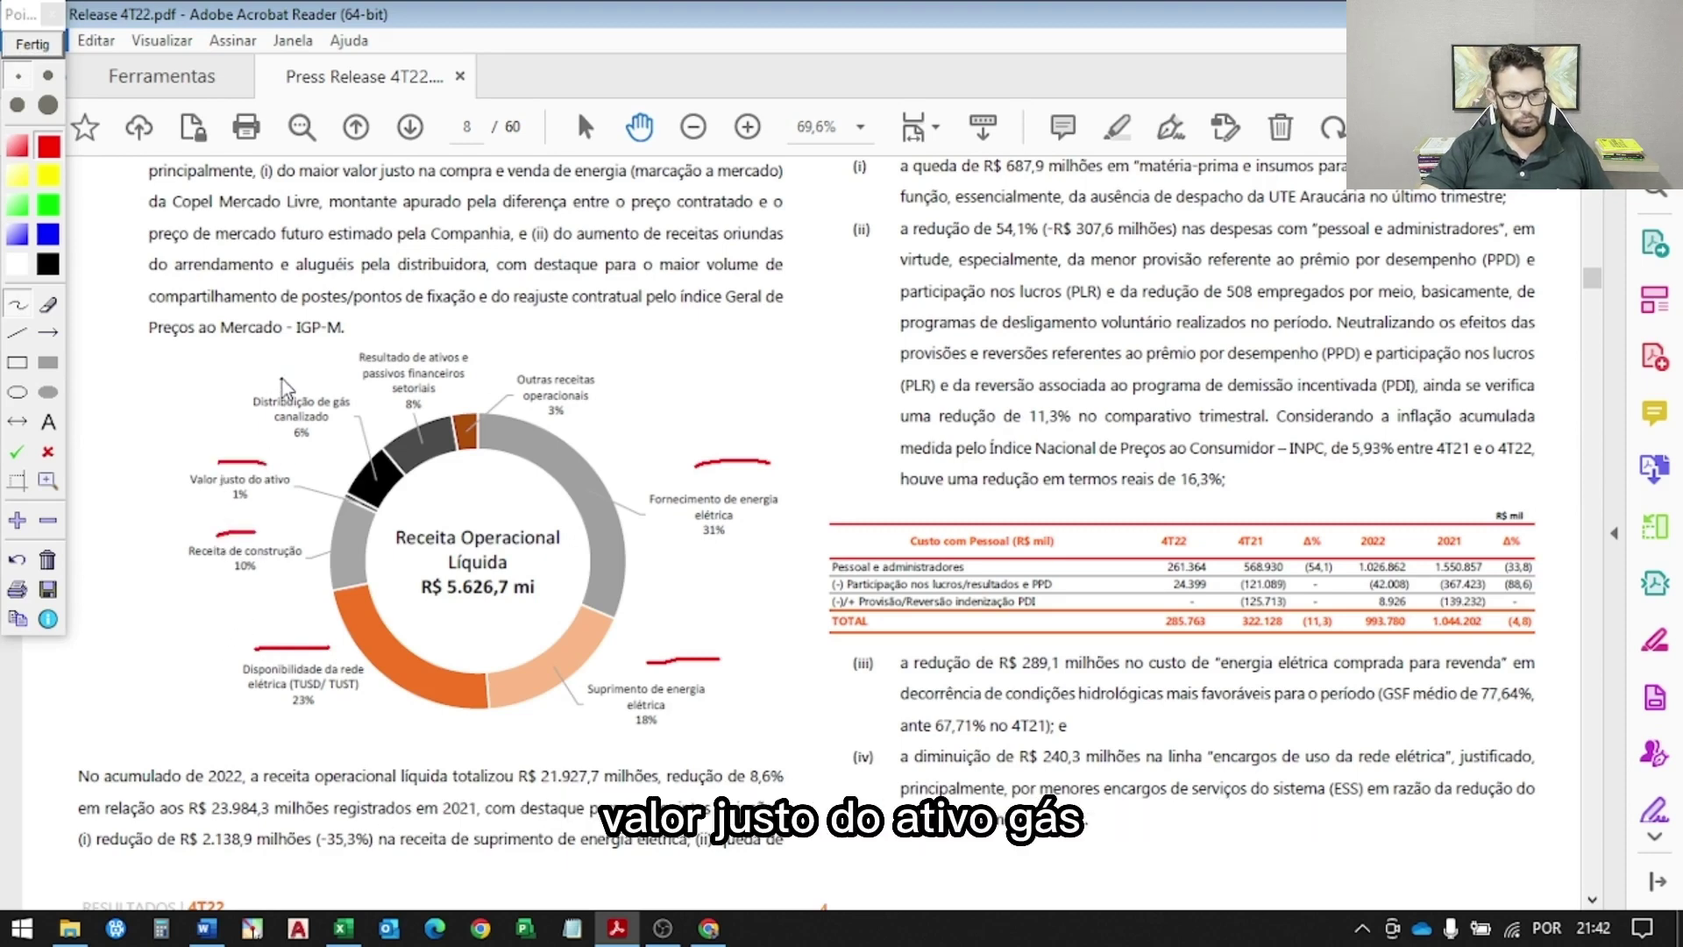
pyautogui.moveTo(280, 377); pyautogui.dragTo(317, 388)
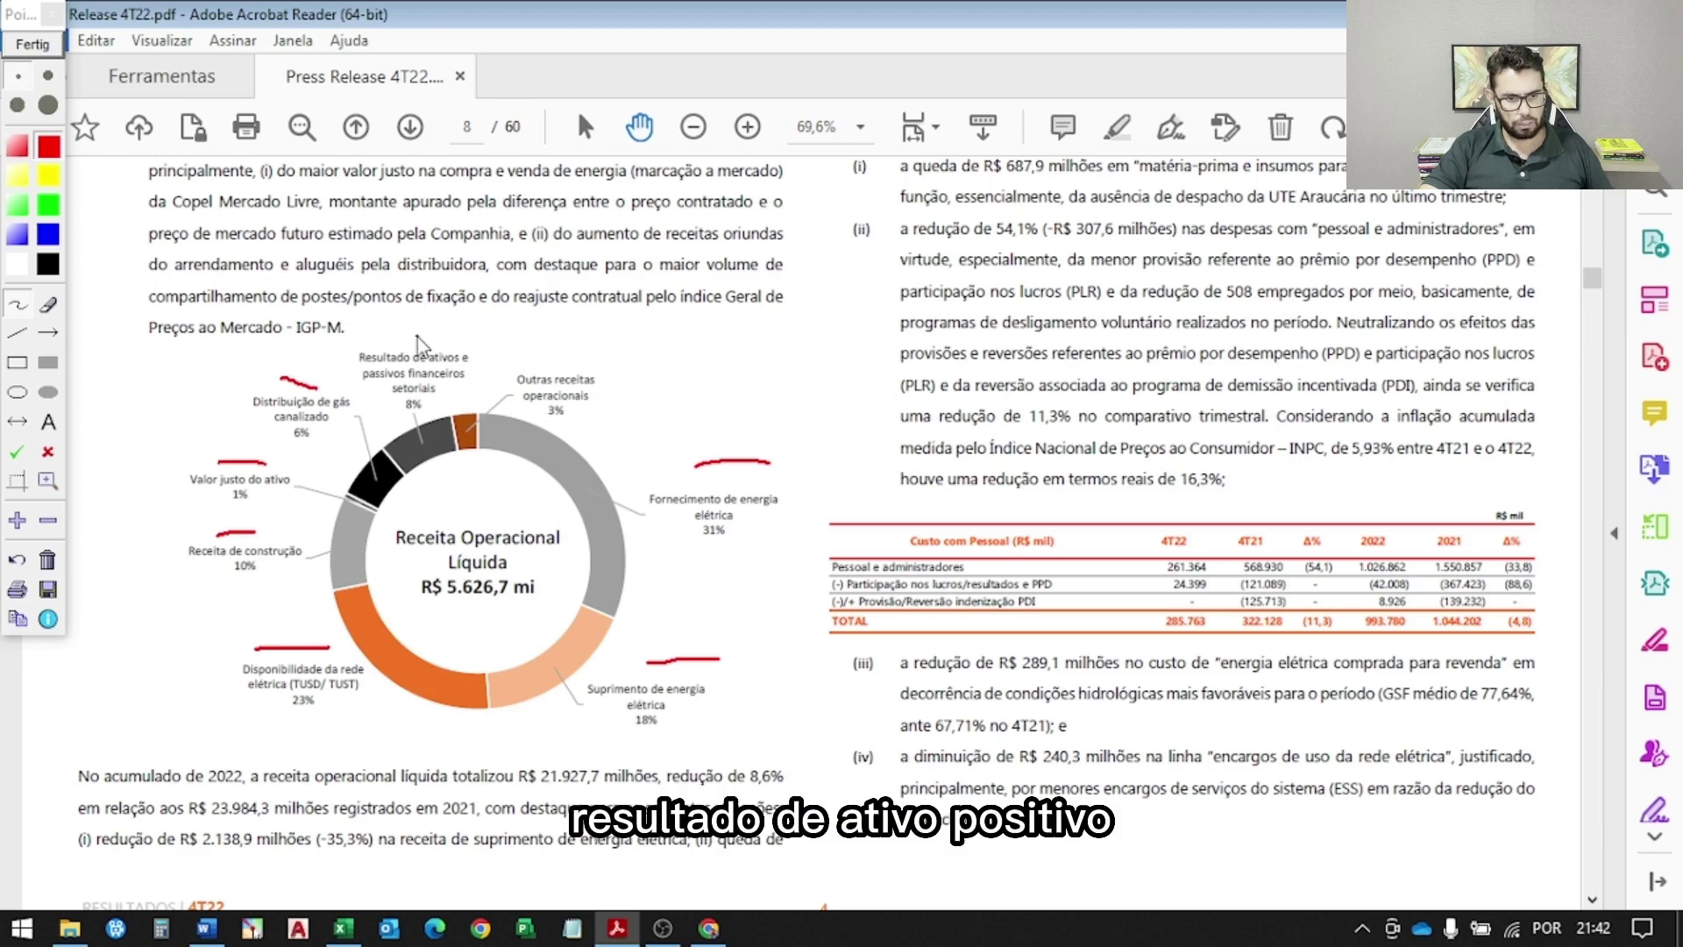
pyautogui.moveTo(417, 335); pyautogui.dragTo(487, 338)
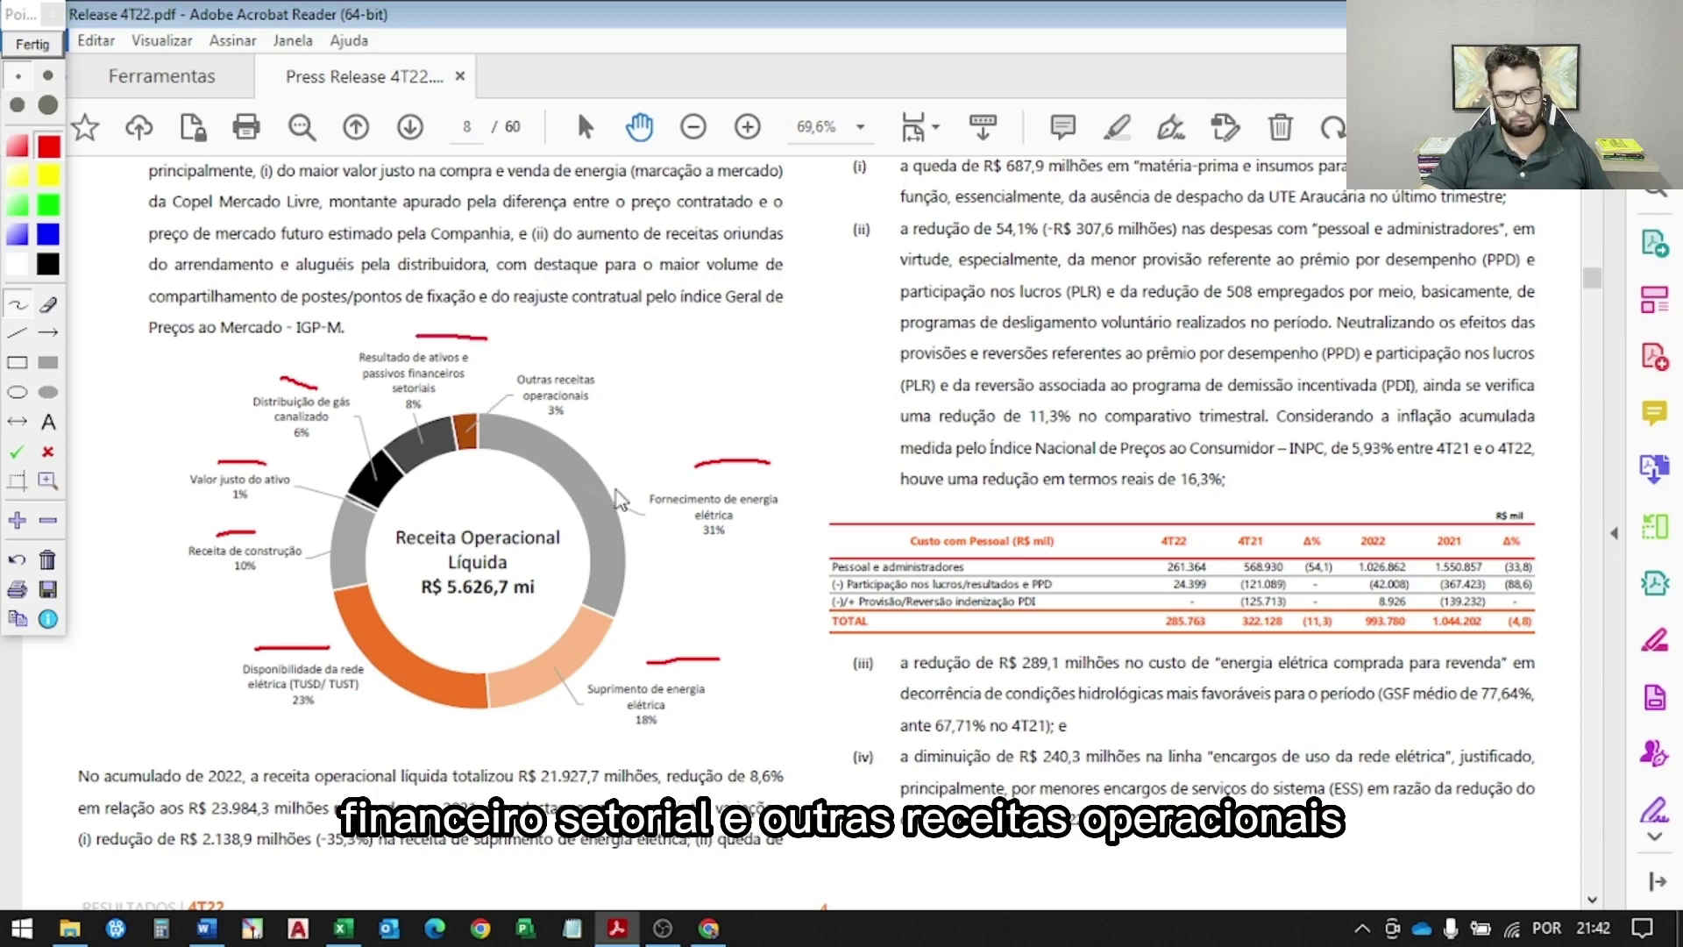
pyautogui.moveTo(594, 346)
pyautogui.mouseDown()
pyautogui.moveTo(633, 419)
pyautogui.moveTo(648, 360)
pyautogui.mouseUp()
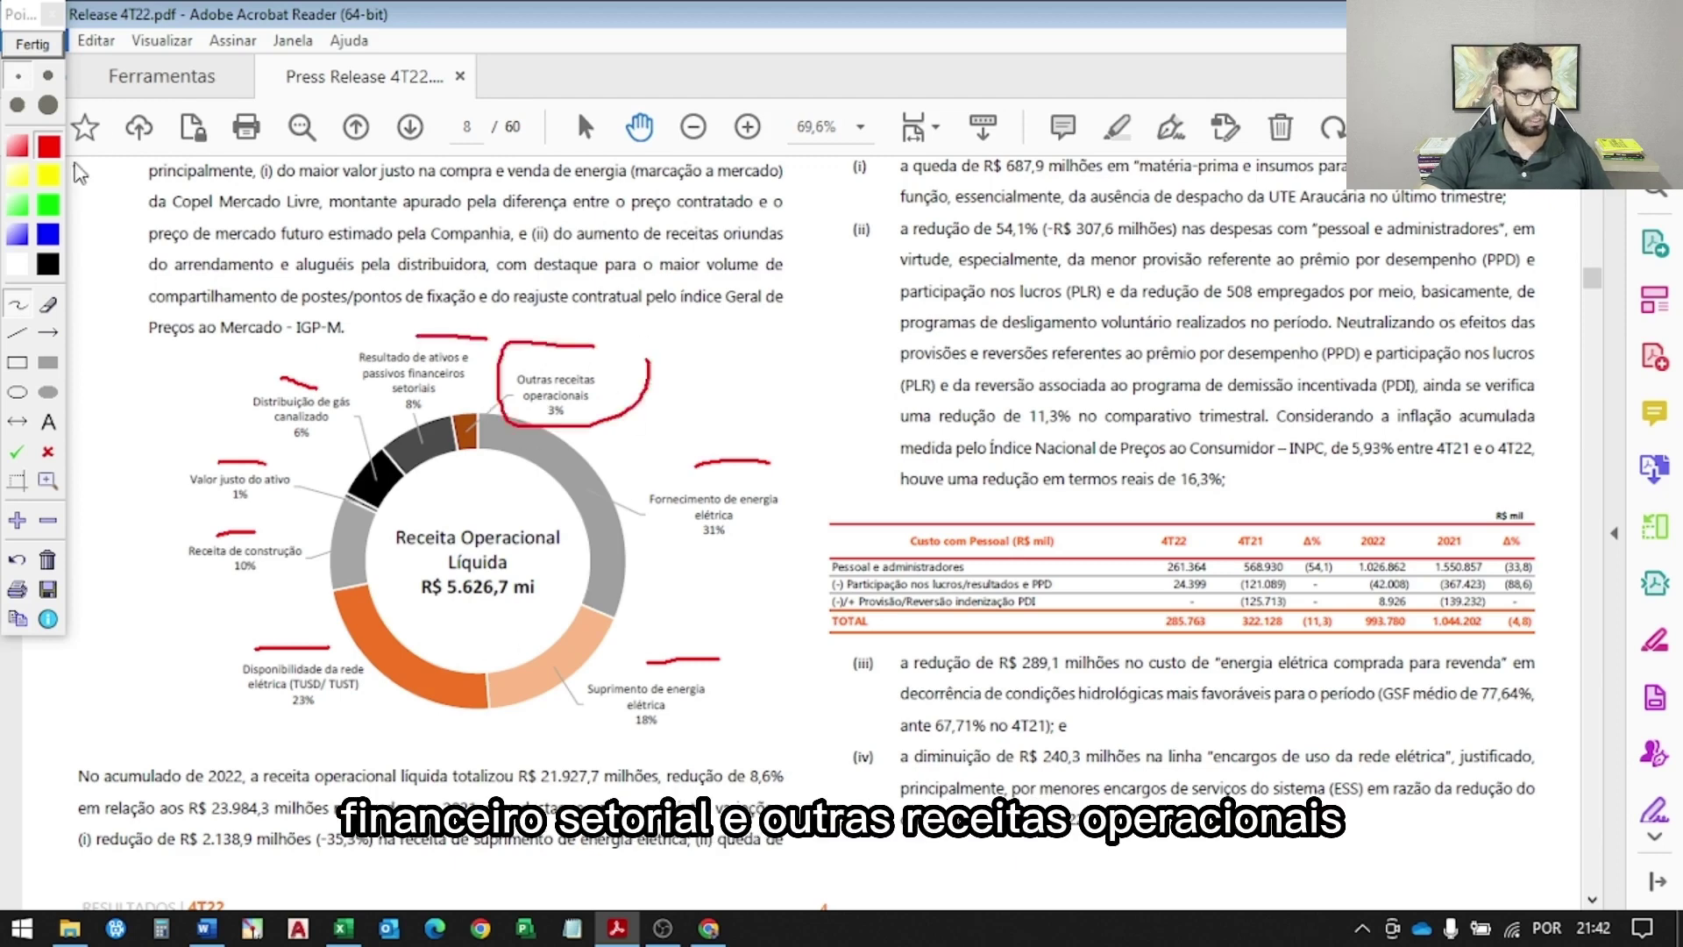
# - On page 9, underline the heading "Evolução do quadro de pessoal" and trace the chart's arrow from 2017 to 2022 in red
pyautogui.click(32, 44)
pyautogui.scroll(-10, 832, 254)
pyautogui.moveTo(836, 246); pyautogui.dragTo(1123, 243)
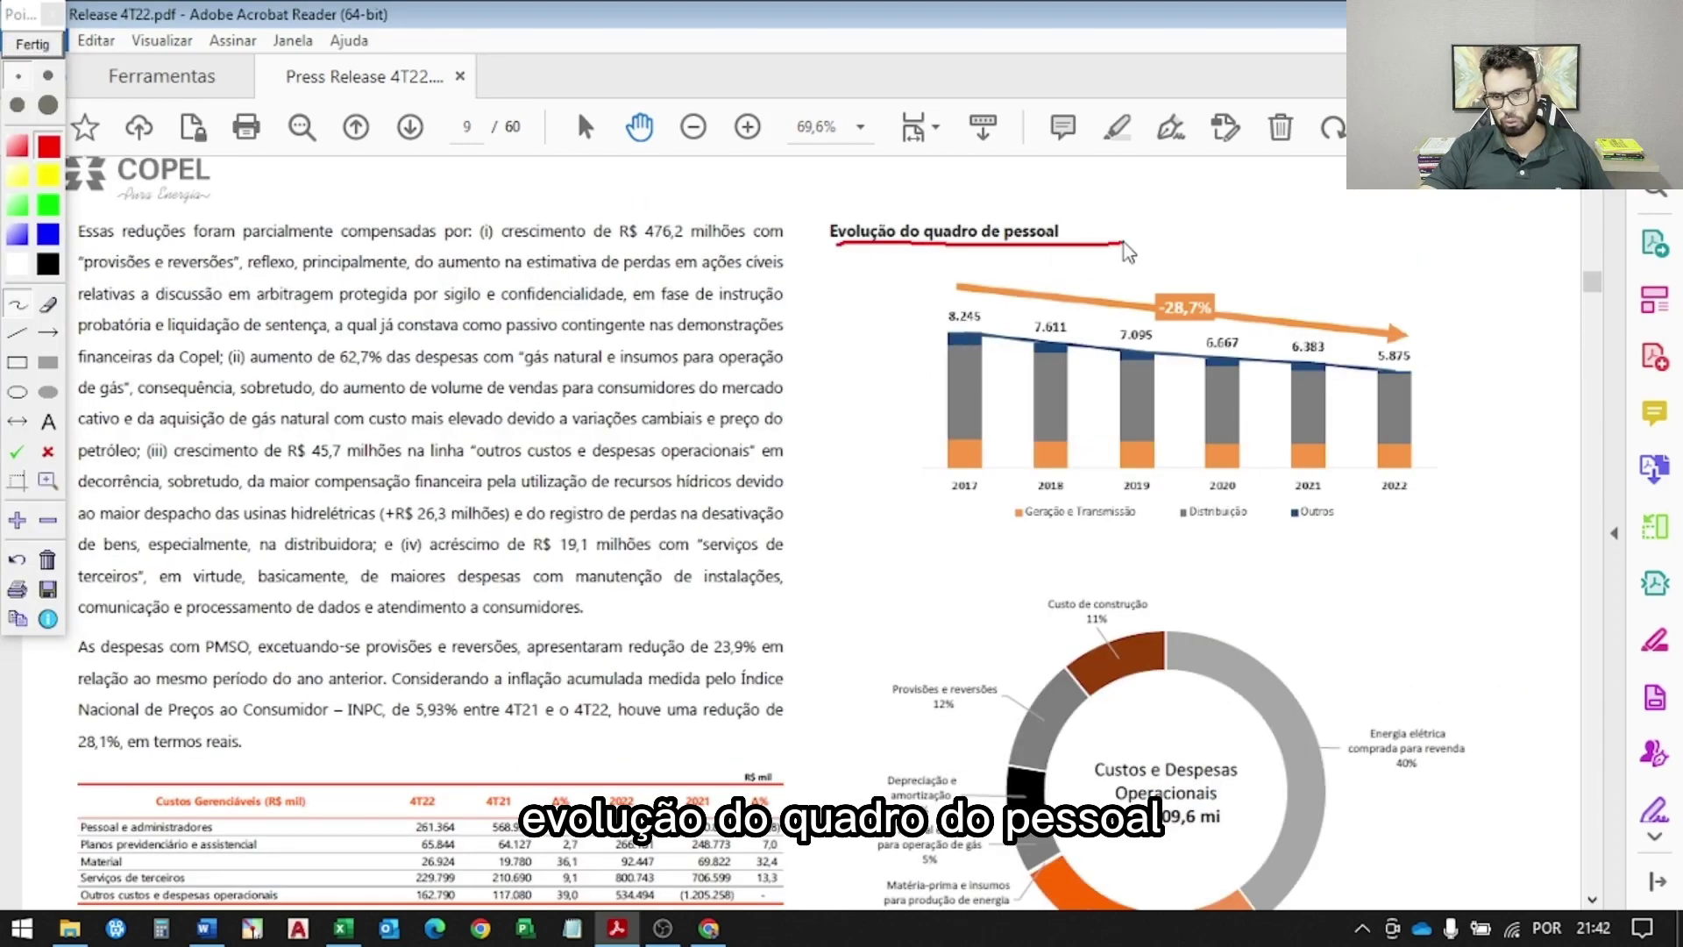
pyautogui.moveTo(955, 286); pyautogui.dragTo(1415, 333)
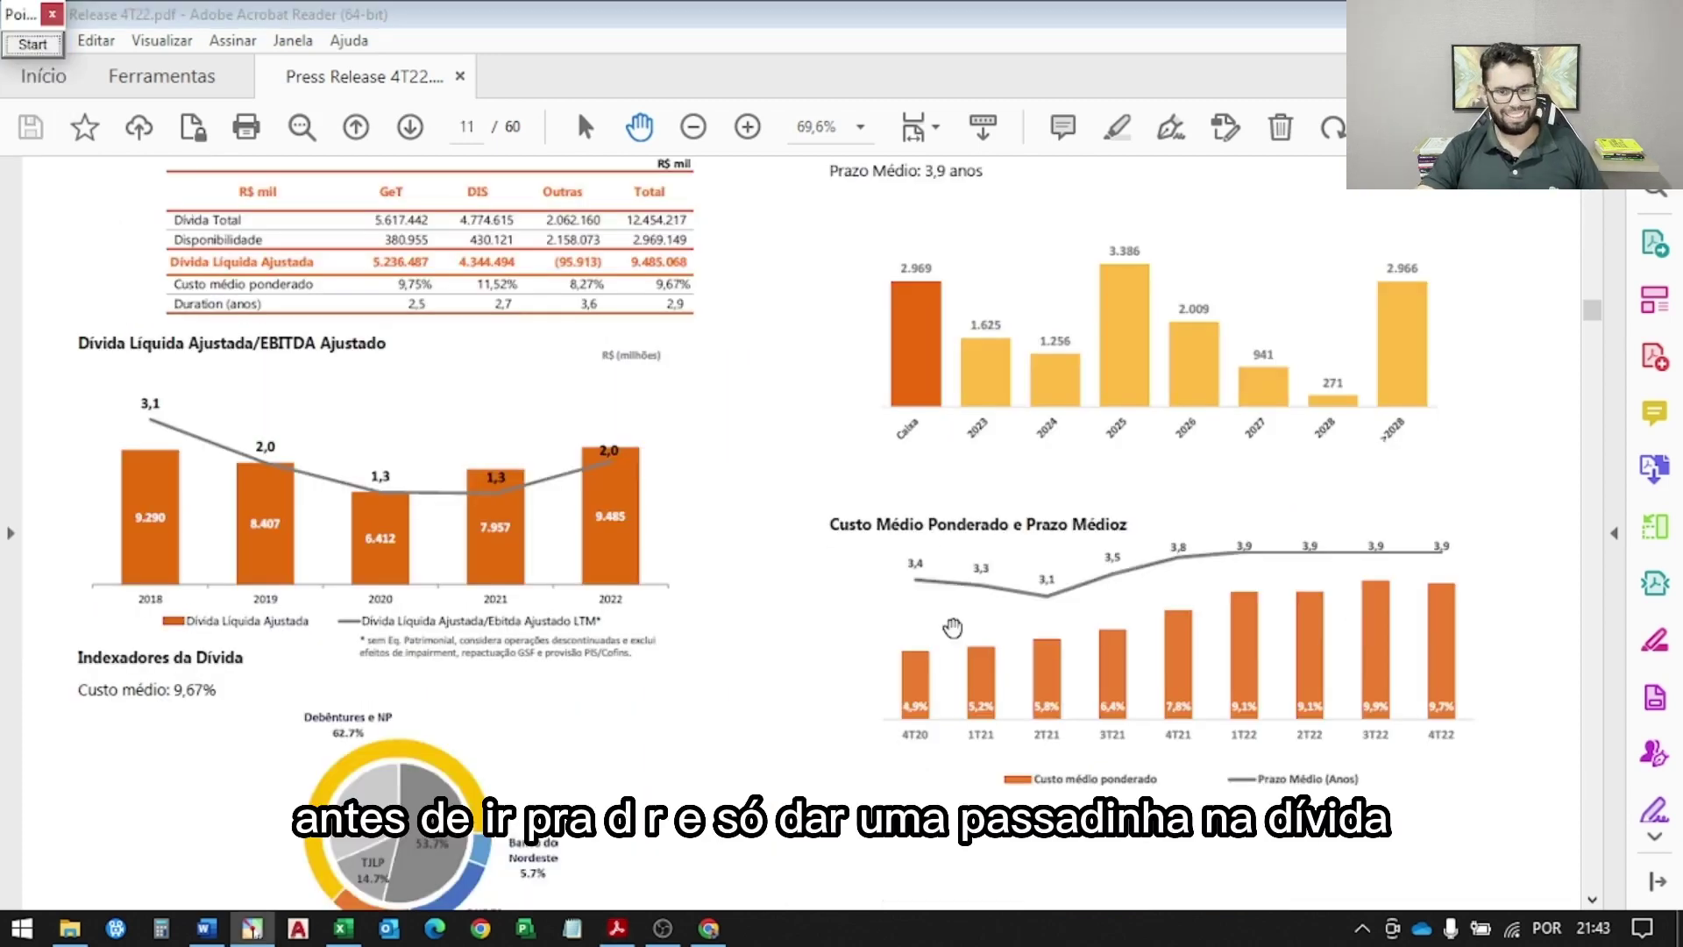
# - On page 11, trace the Dívida Líquida Ajustada/EBITDA line from 2018 to 2022 in red and circle the 2022 ratio
pyautogui.scroll(-1, 421, 421)
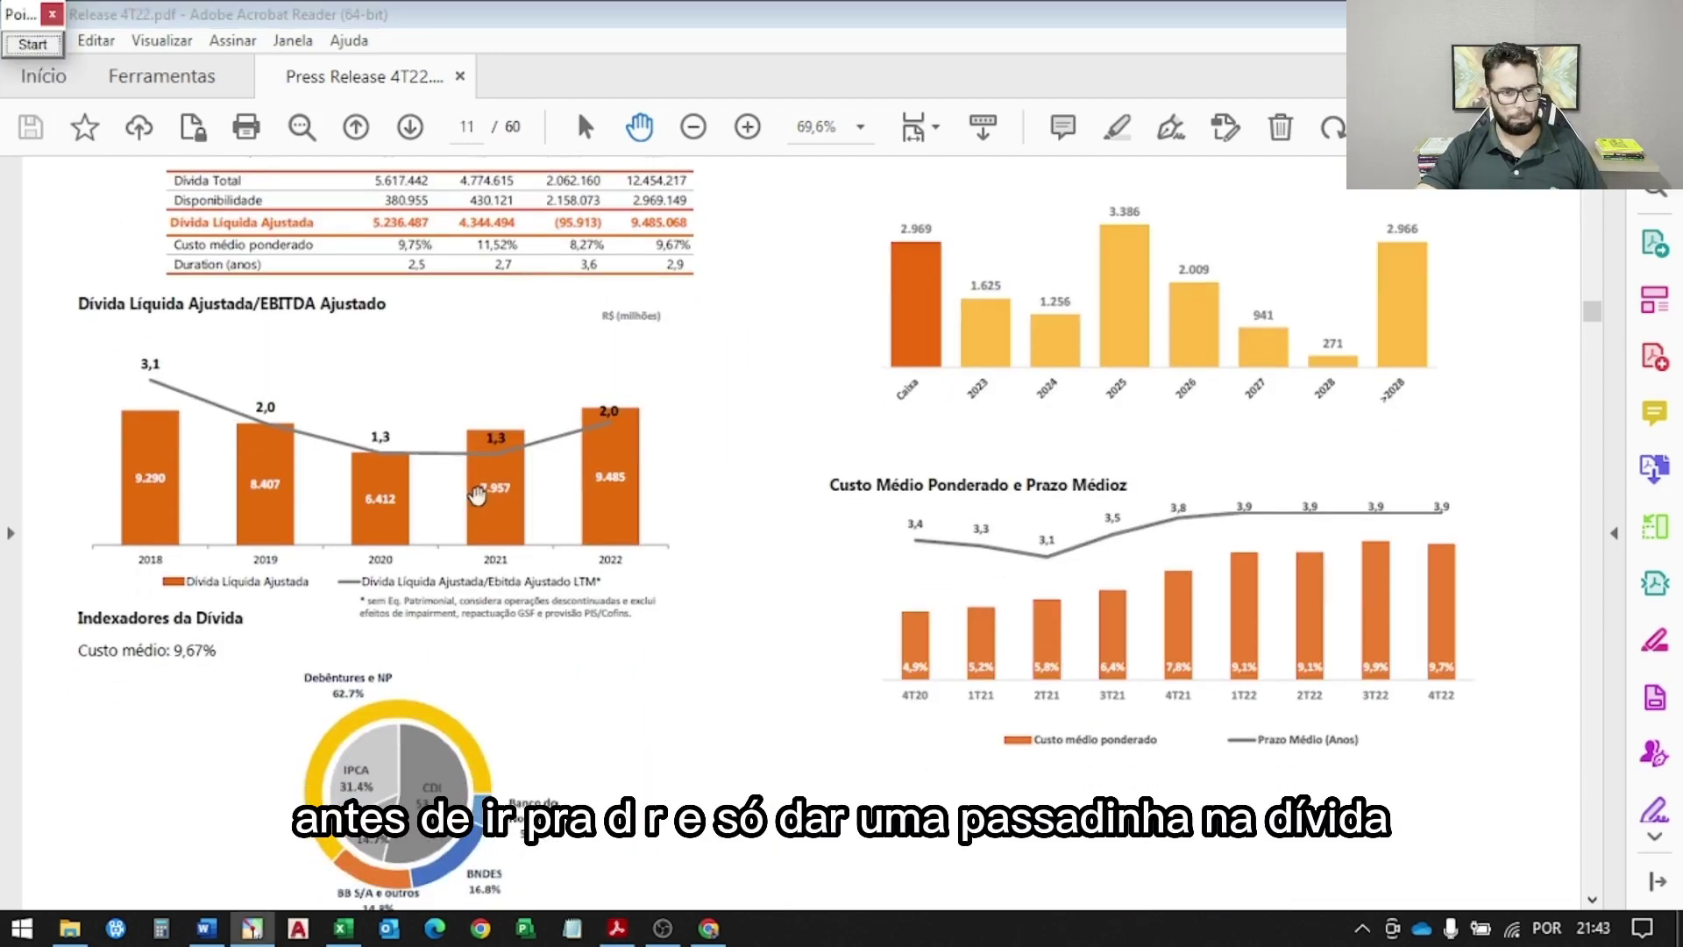
pyautogui.click(38, 54)
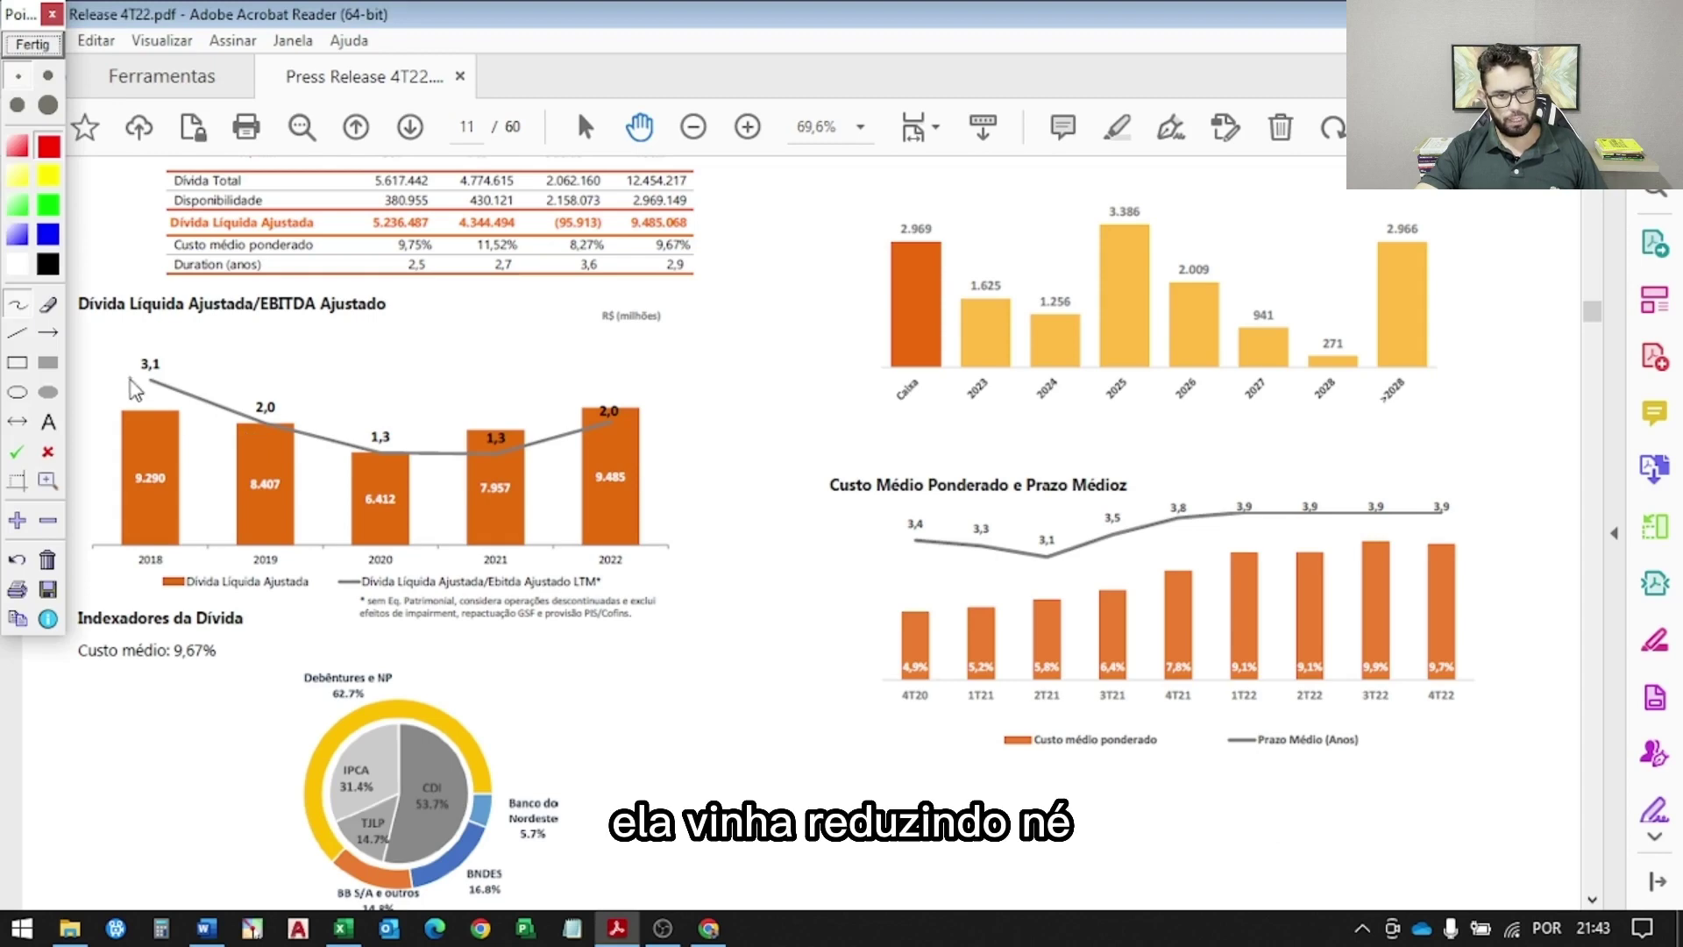
pyautogui.moveTo(133, 379)
pyautogui.mouseDown()
pyautogui.moveTo(248, 419)
pyautogui.moveTo(517, 450)
pyautogui.moveTo(622, 421)
pyautogui.mouseUp()
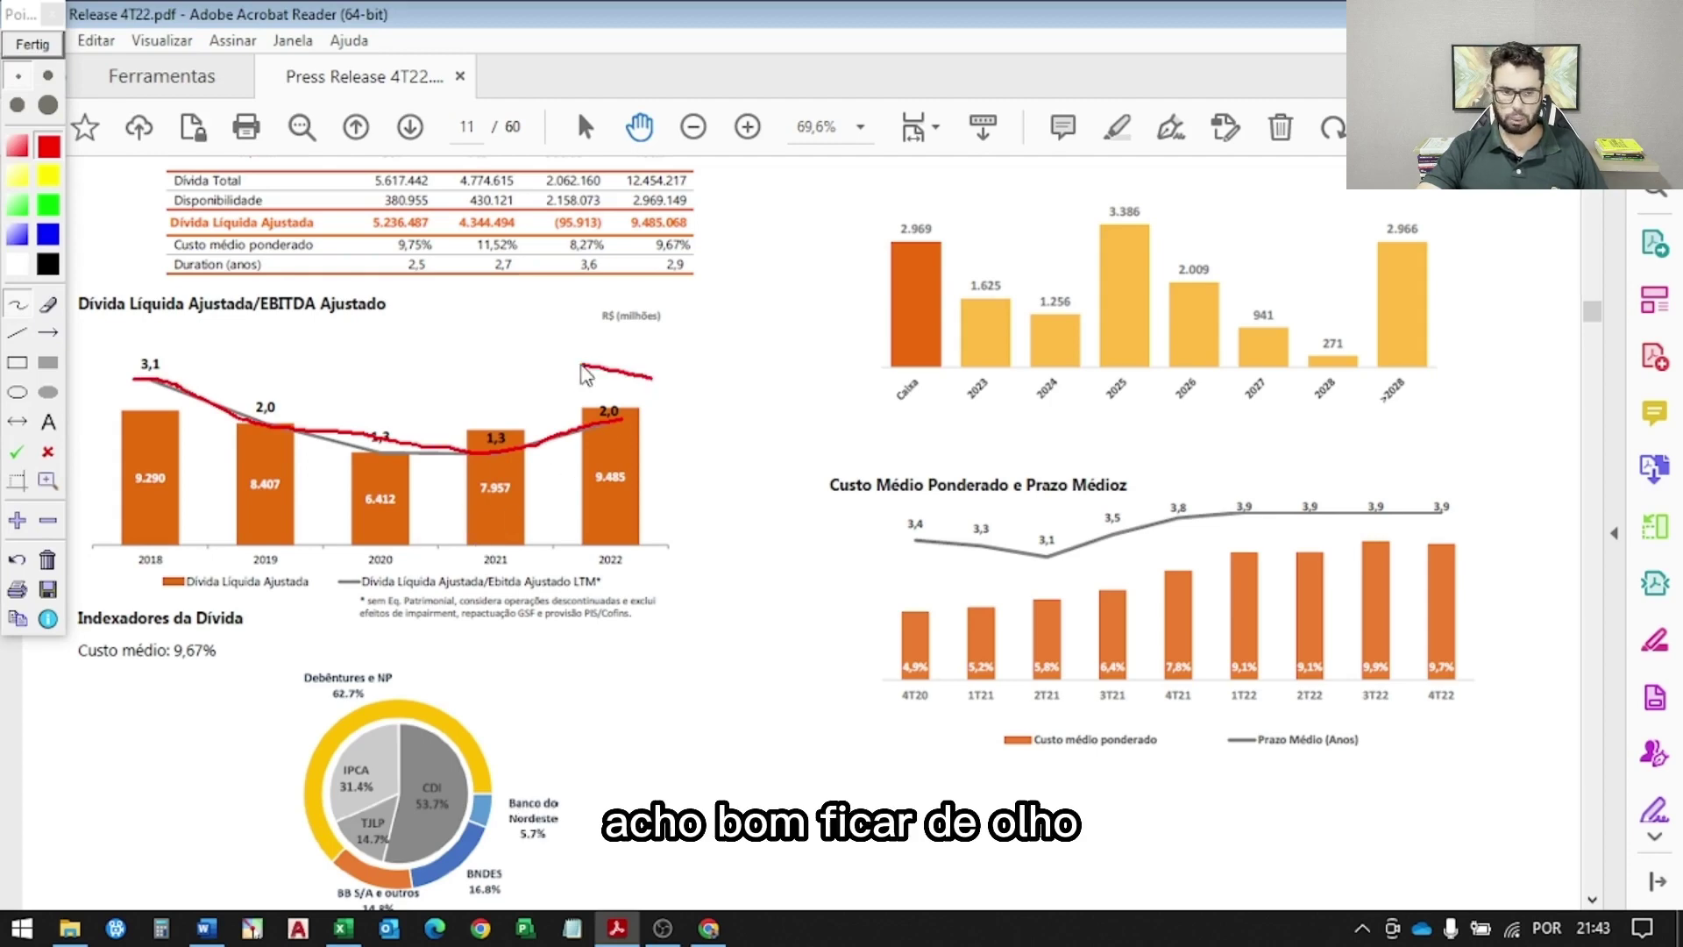
pyautogui.moveTo(653, 362); pyautogui.dragTo(650, 375)
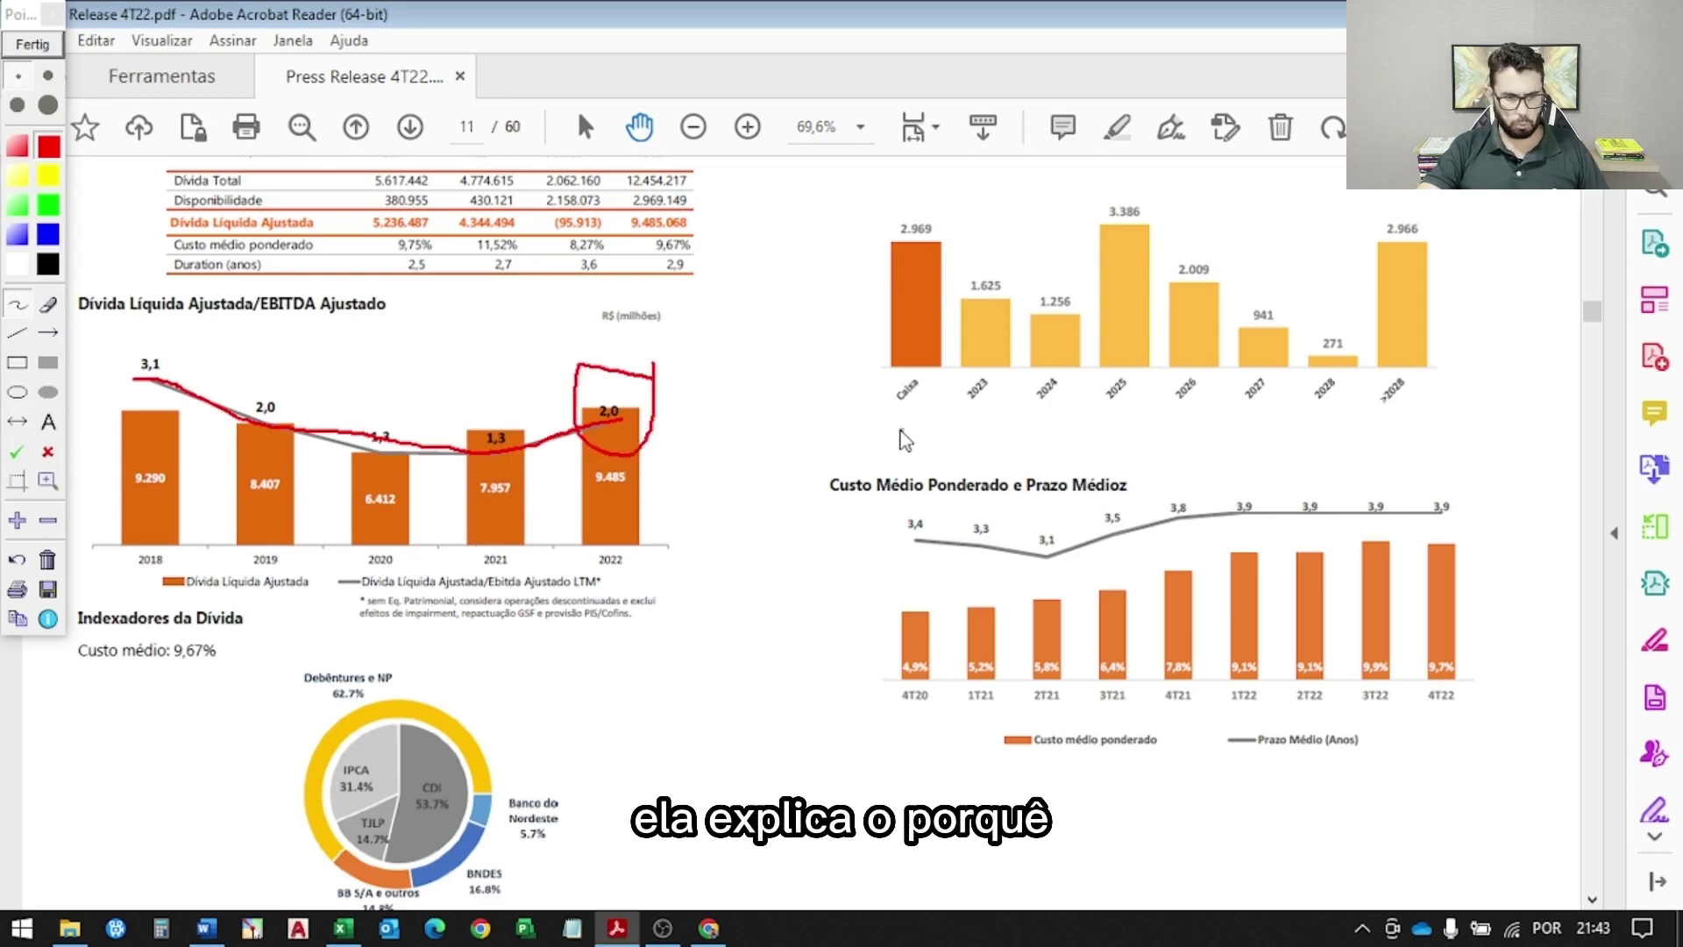
pyautogui.moveTo(651, 405)
pyautogui.mouseDown()
pyautogui.moveTo(653, 367)
pyautogui.moveTo(680, 413)
pyautogui.moveTo(680, 379)
pyautogui.mouseUp()
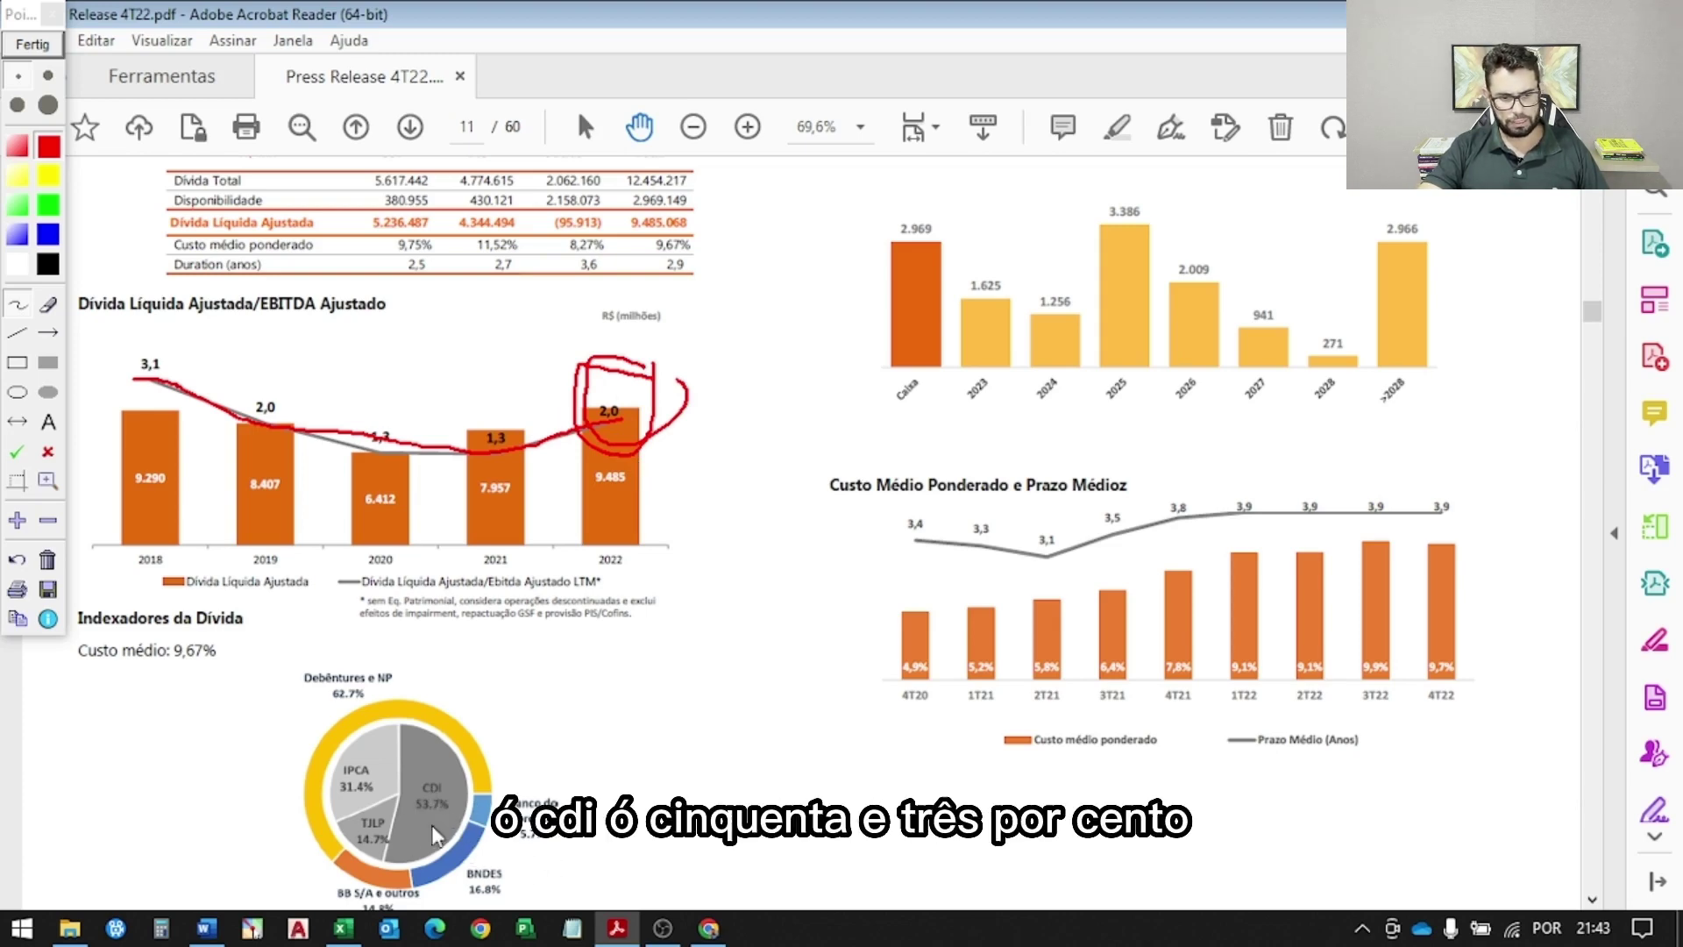
# - Underline the CDI, IPCA and TJLP shares in the Indexadores da Dívida pie chart in red
pyautogui.moveTo(414, 824); pyautogui.dragTo(484, 815)
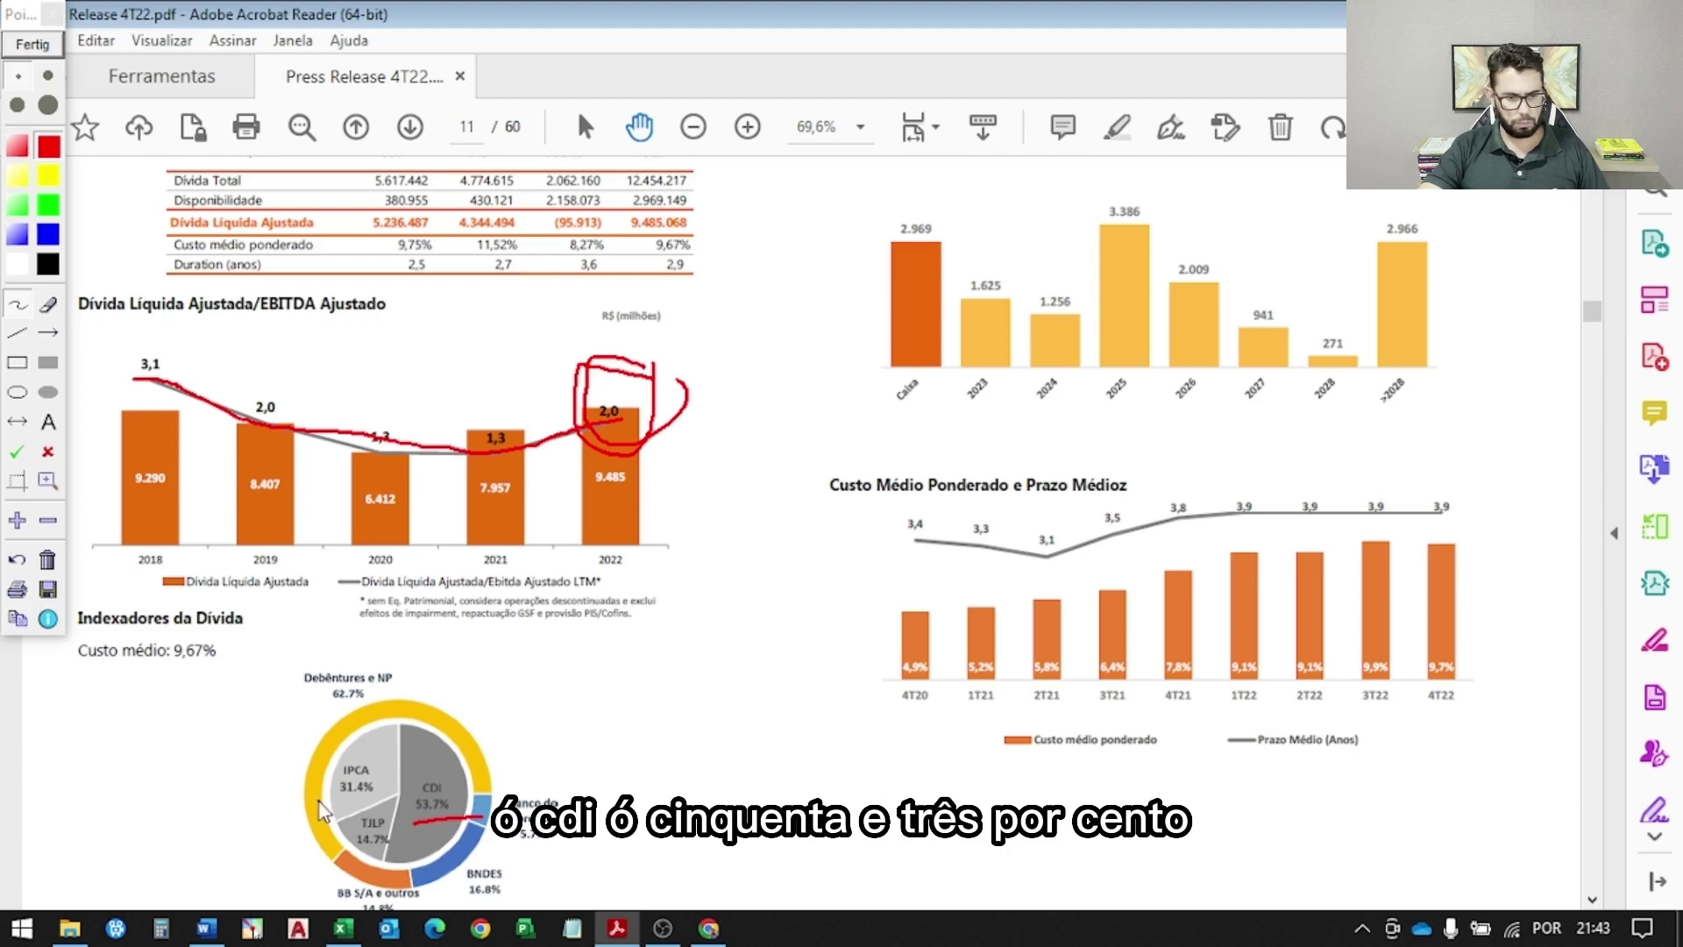
pyautogui.moveTo(318, 798); pyautogui.dragTo(403, 791)
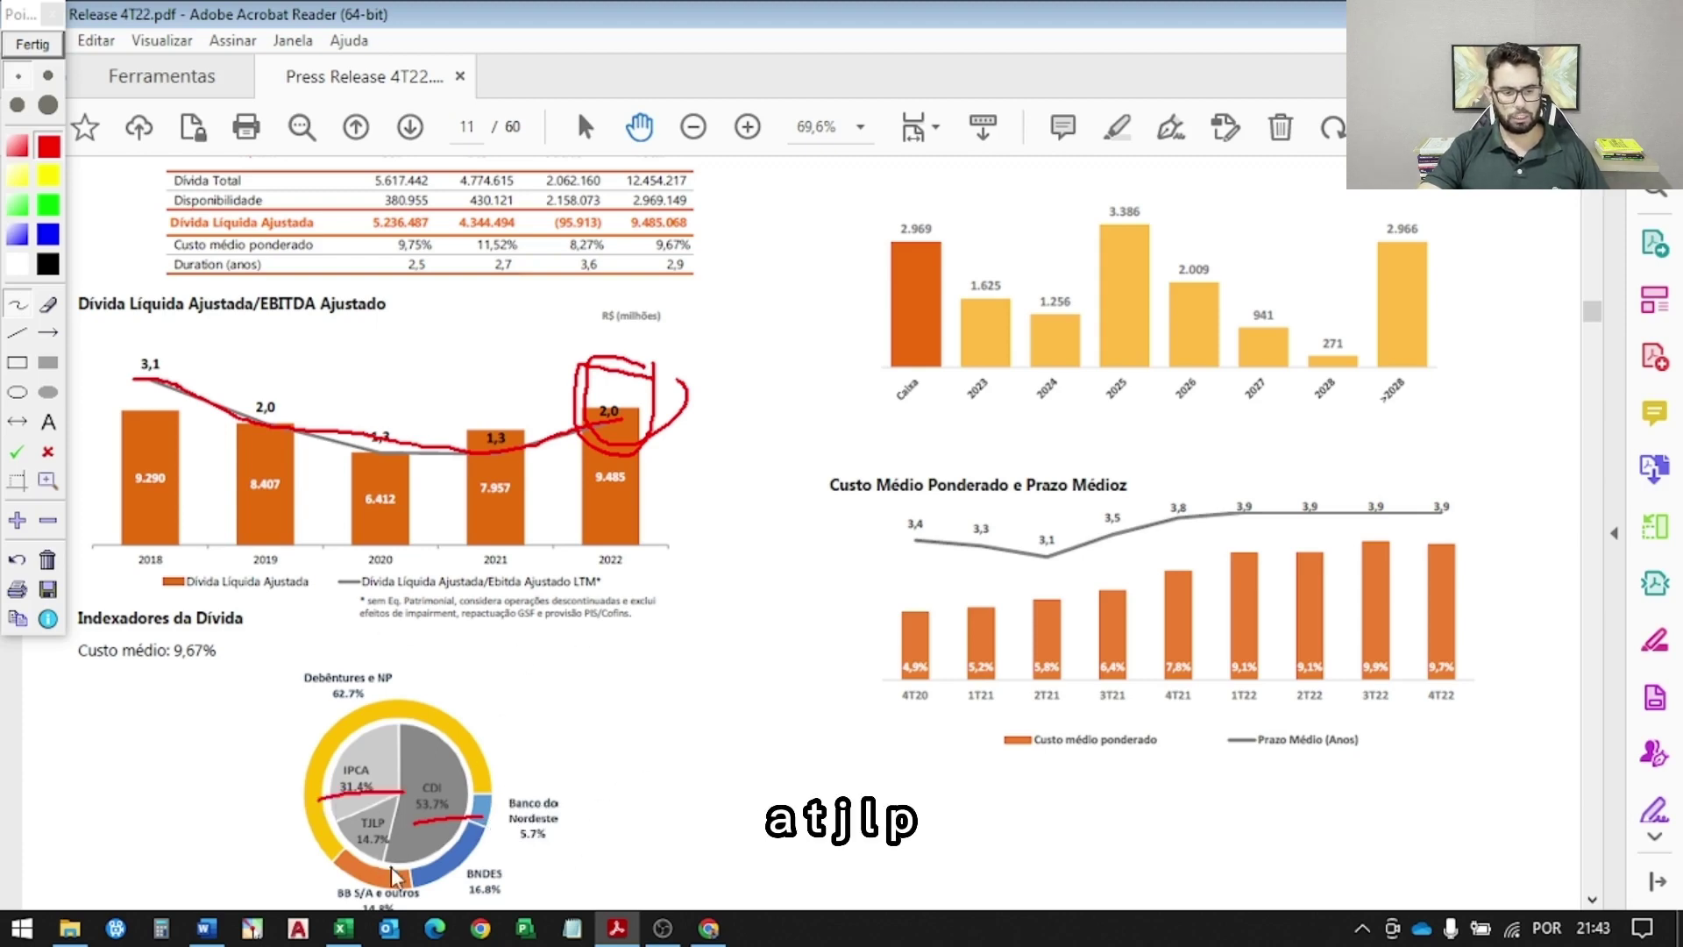
pyautogui.moveTo(353, 847); pyautogui.dragTo(450, 844)
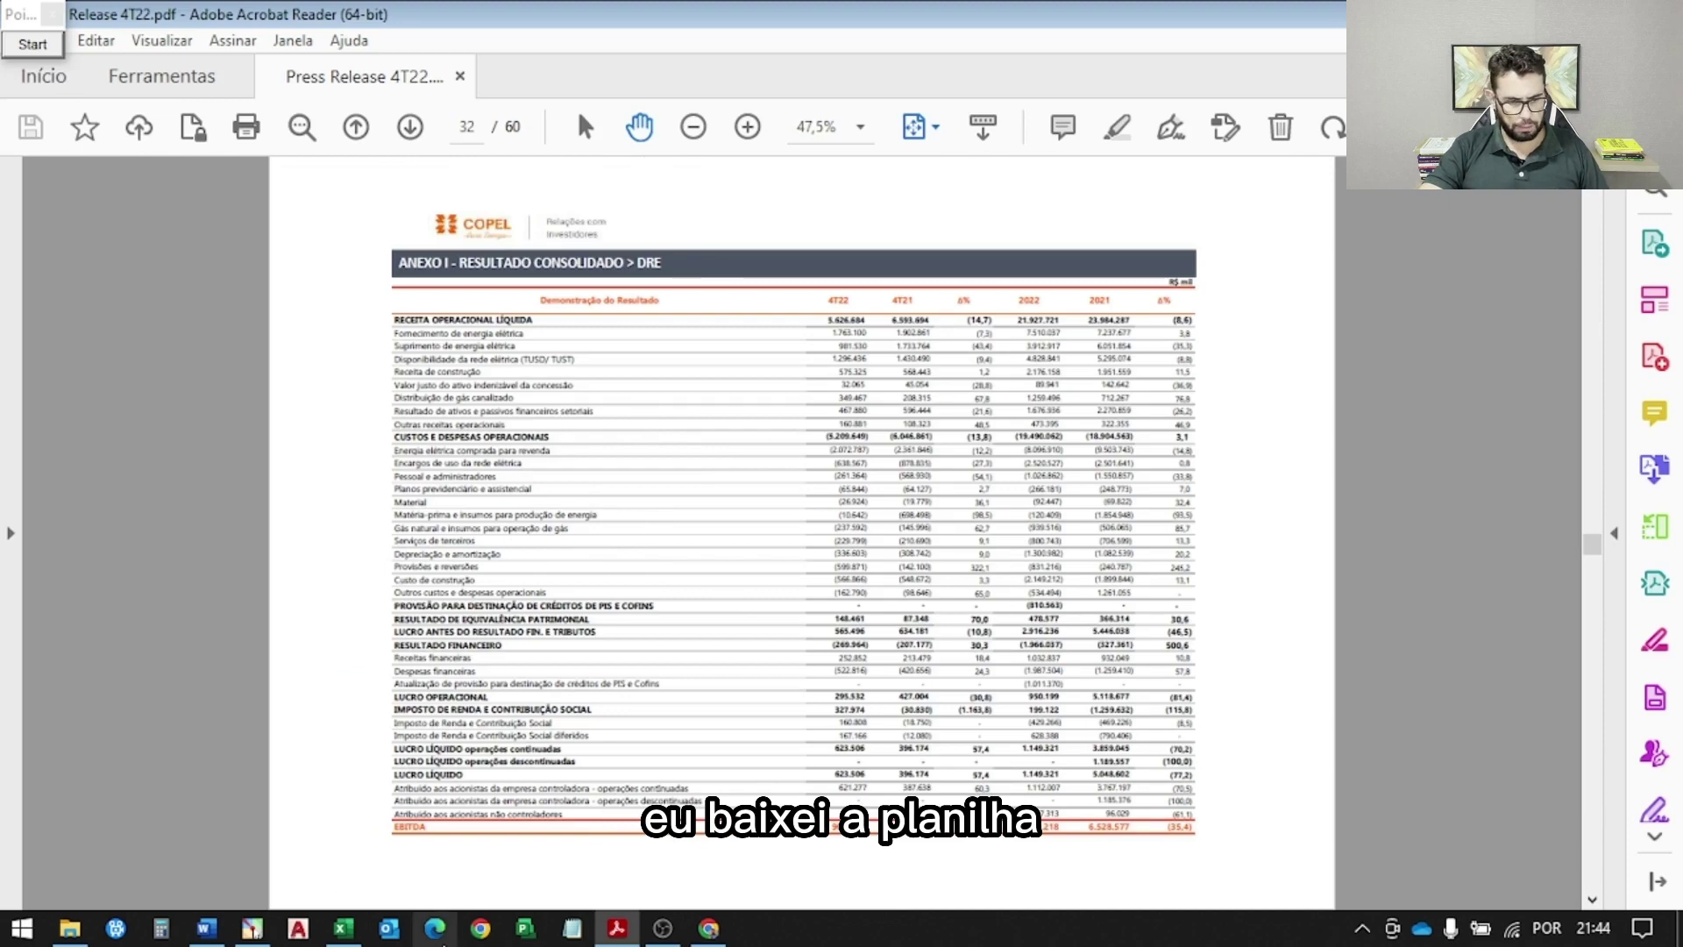
# - Switch to the Planilhas de Resultado 4T22 workbook in Excel, zoom the I - DRE sheet to 90% and select cell B11
pyautogui.click(346, 936)
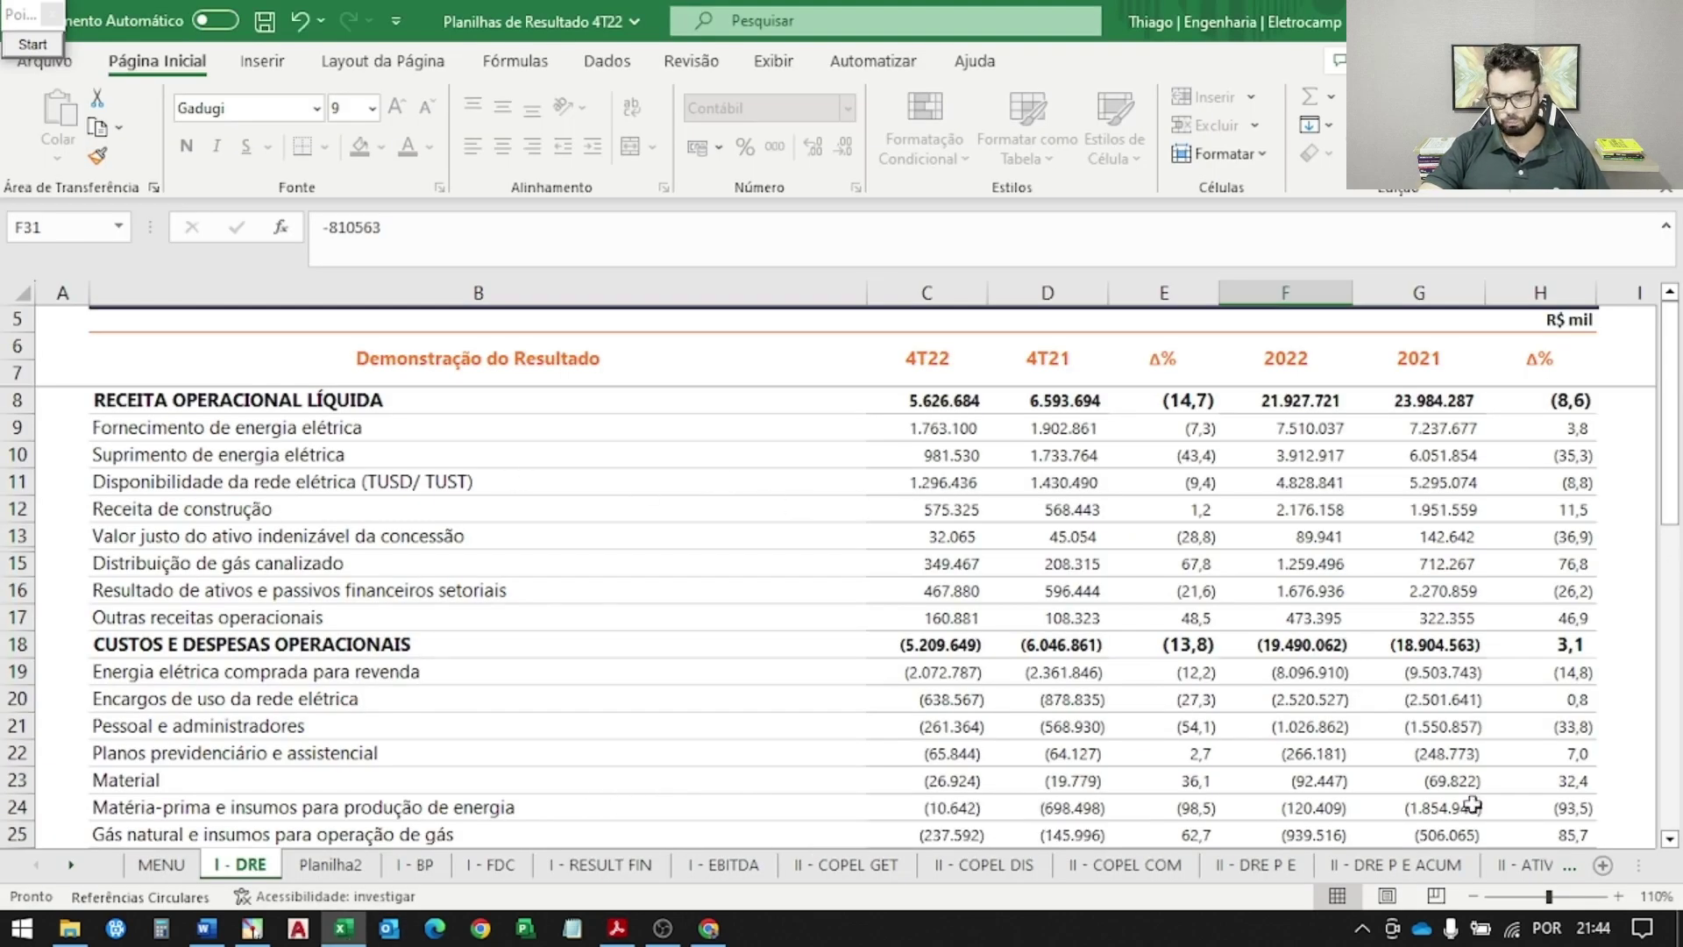
pyautogui.click(1473, 895)
pyautogui.click(1473, 896)
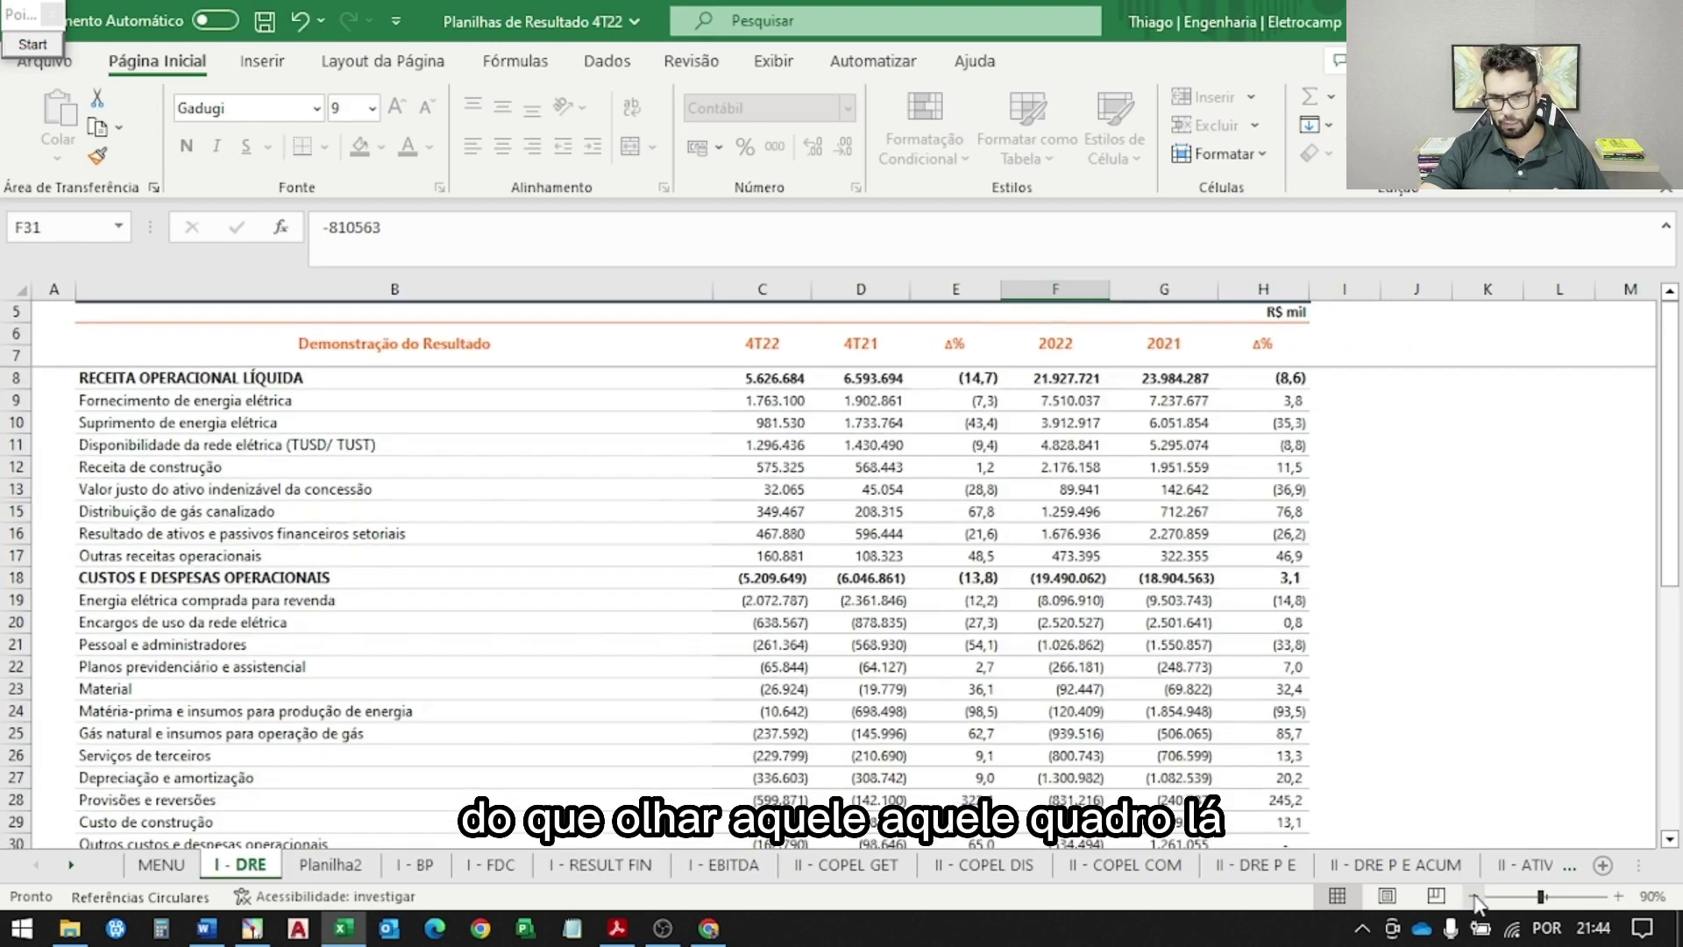
pyautogui.click(577, 453)
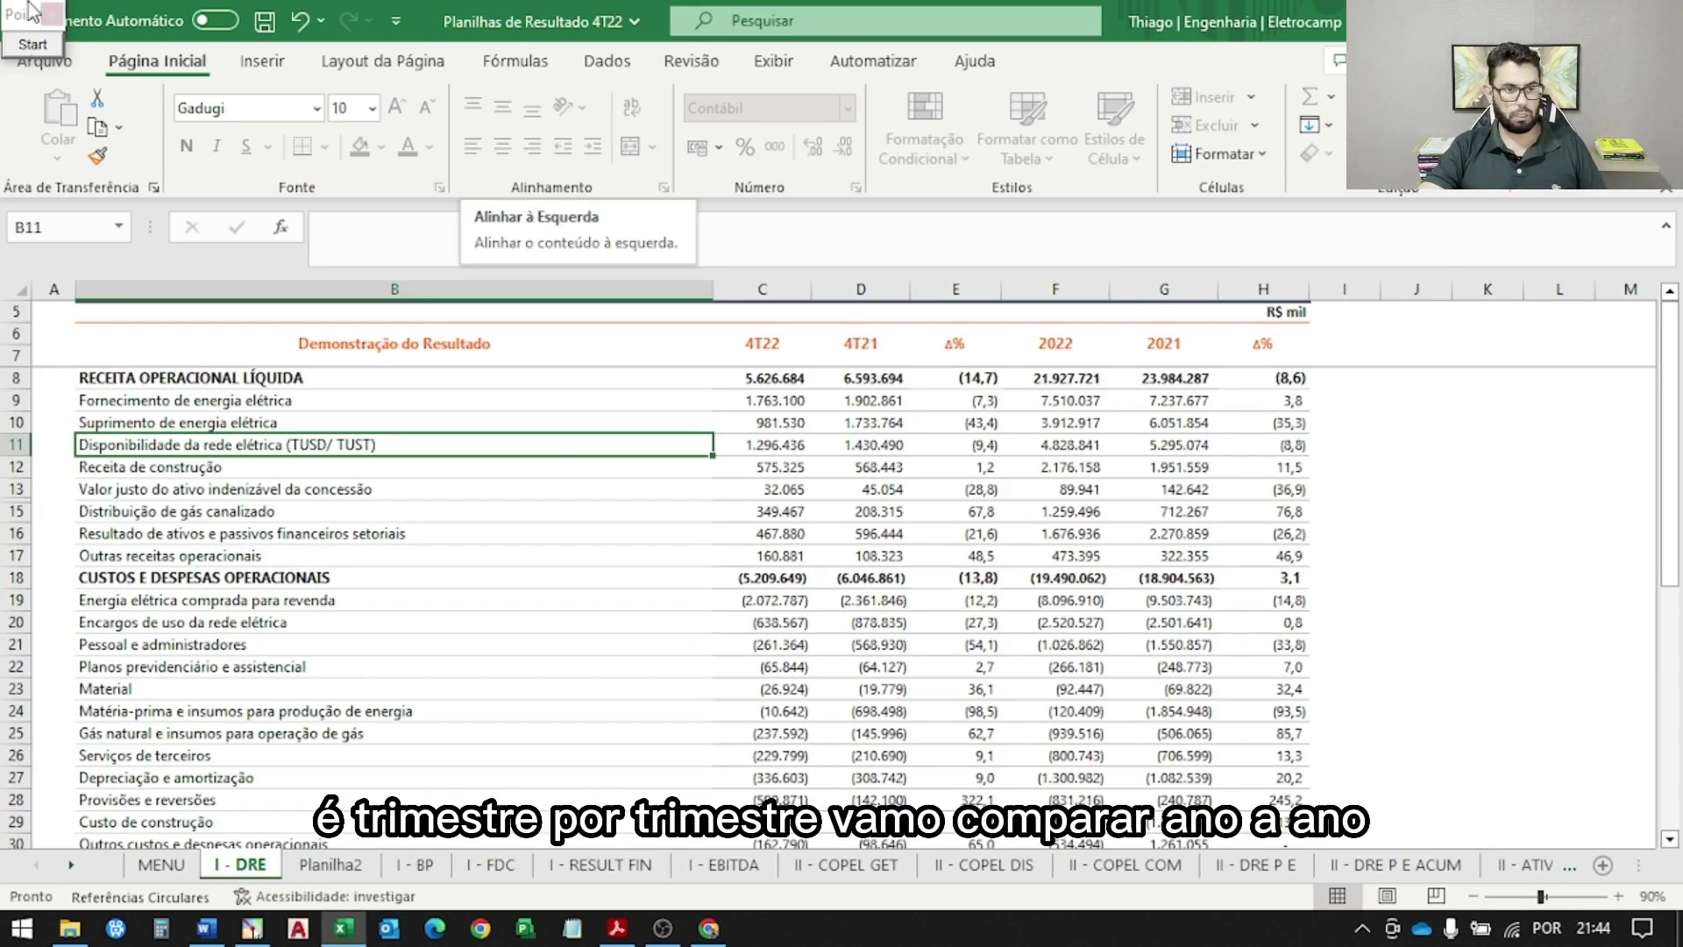
# - Circle in red the 2022 versus 2021 percentage changes of net operating revenue and of operating costs and expenses
pyautogui.click(33, 43)
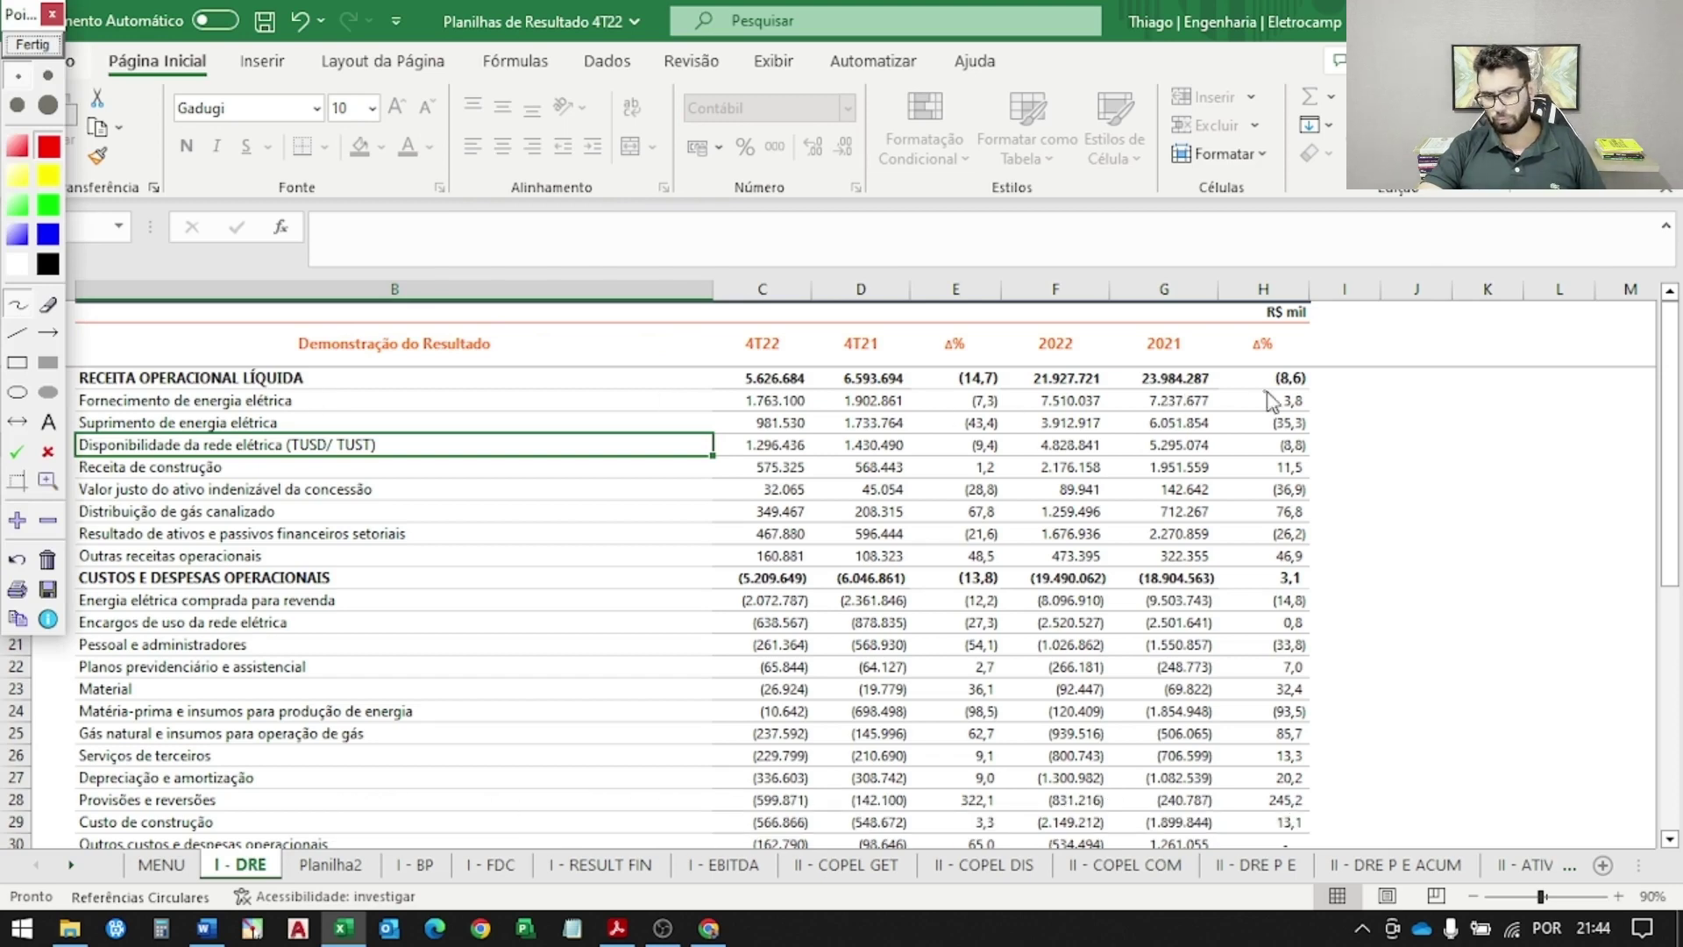
pyautogui.moveTo(1315, 355)
pyautogui.mouseDown()
pyautogui.moveTo(1262, 385)
pyautogui.moveTo(1336, 372)
pyautogui.mouseUp()
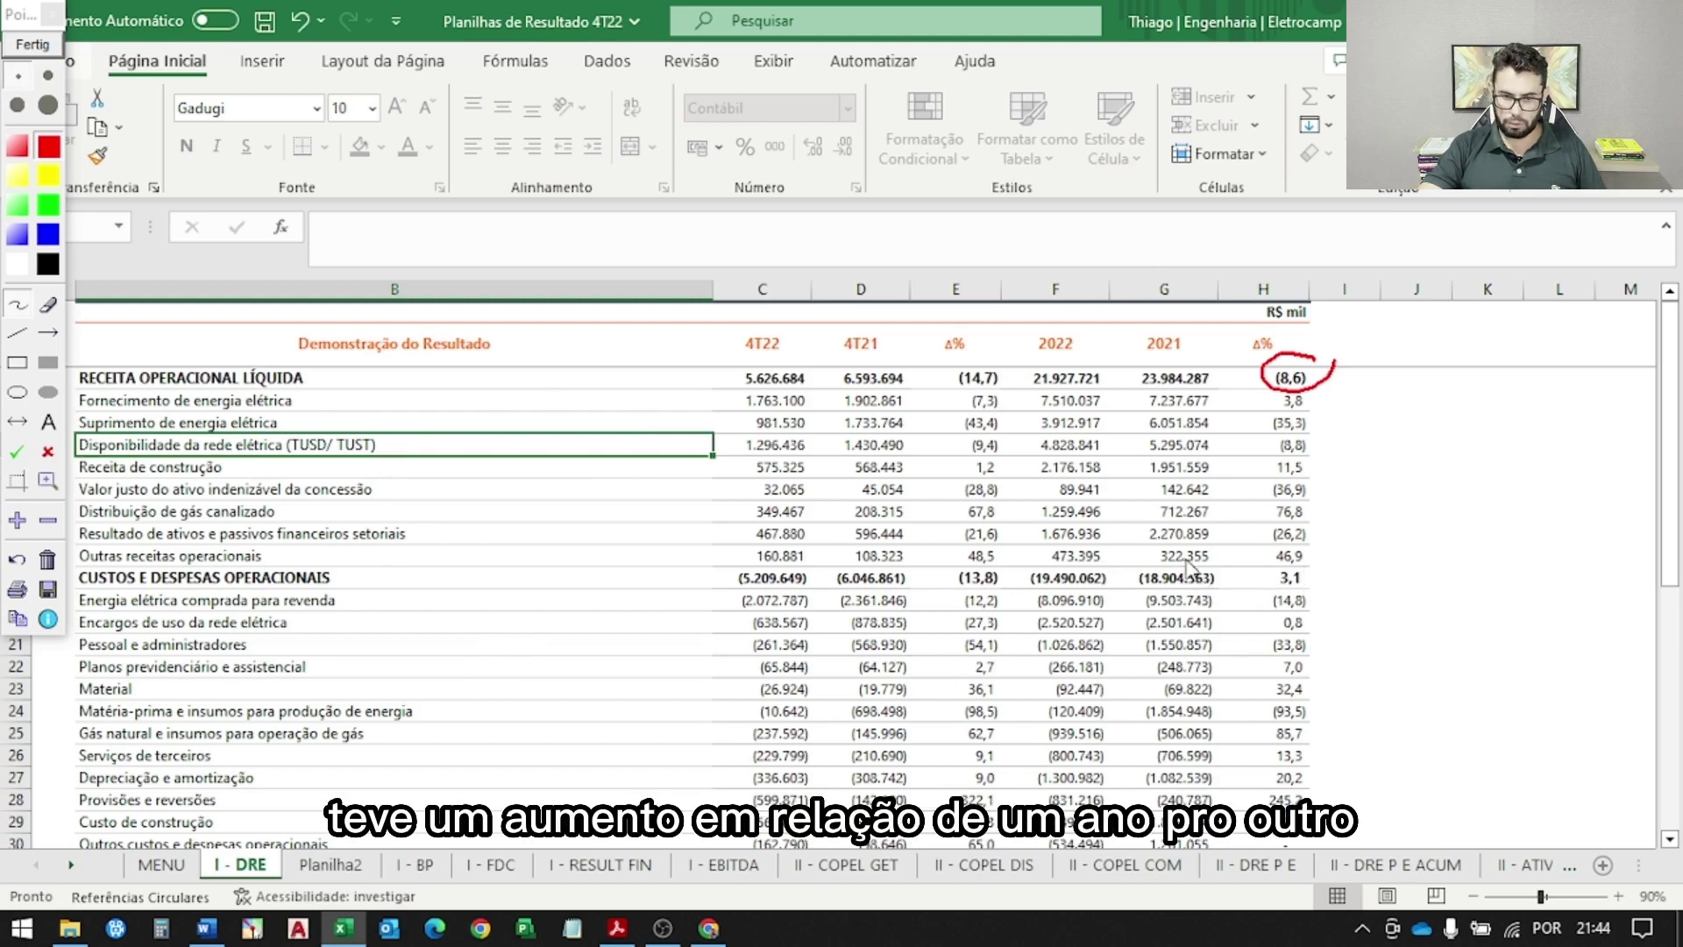
pyautogui.moveTo(1292, 575)
pyautogui.mouseDown()
pyautogui.moveTo(1260, 578)
pyautogui.moveTo(1311, 580)
pyautogui.mouseUp()
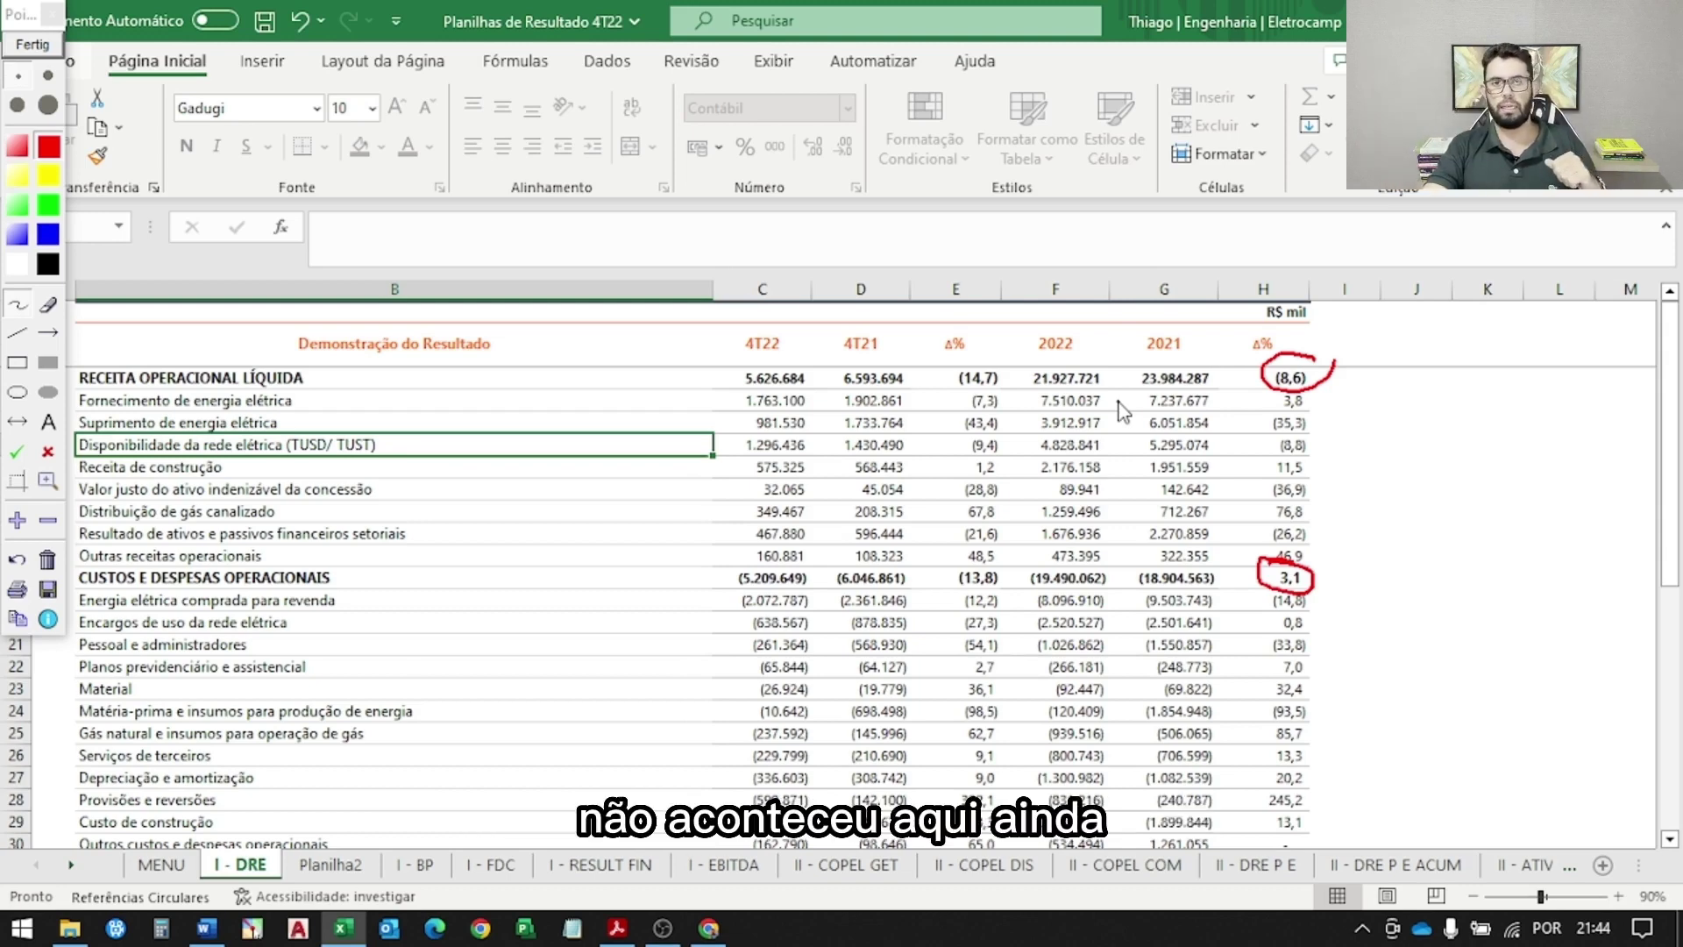
# - Circle the 2022 PIS and Cofins credit provision in red, underline the "R$ mil" unit label, and leave annotation mode
pyautogui.scroll(-6, 182, 475)
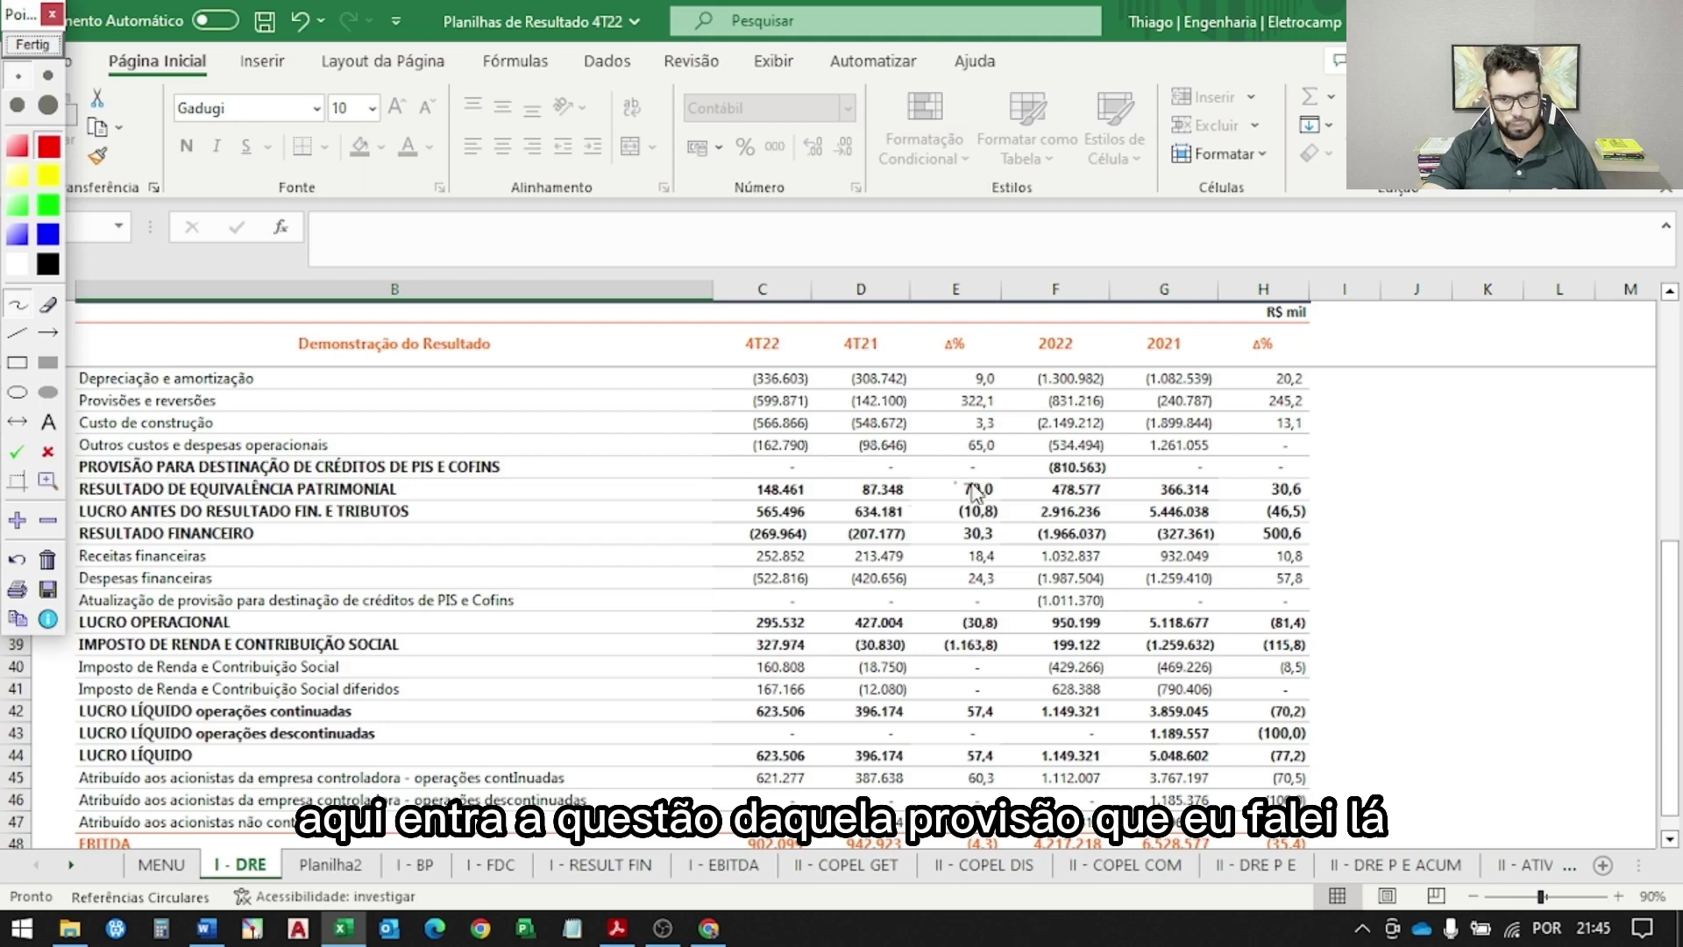
pyautogui.moveTo(1062, 448)
pyautogui.mouseDown()
pyautogui.moveTo(1085, 506)
pyautogui.moveTo(1116, 491)
pyautogui.moveTo(1070, 446)
pyautogui.mouseUp()
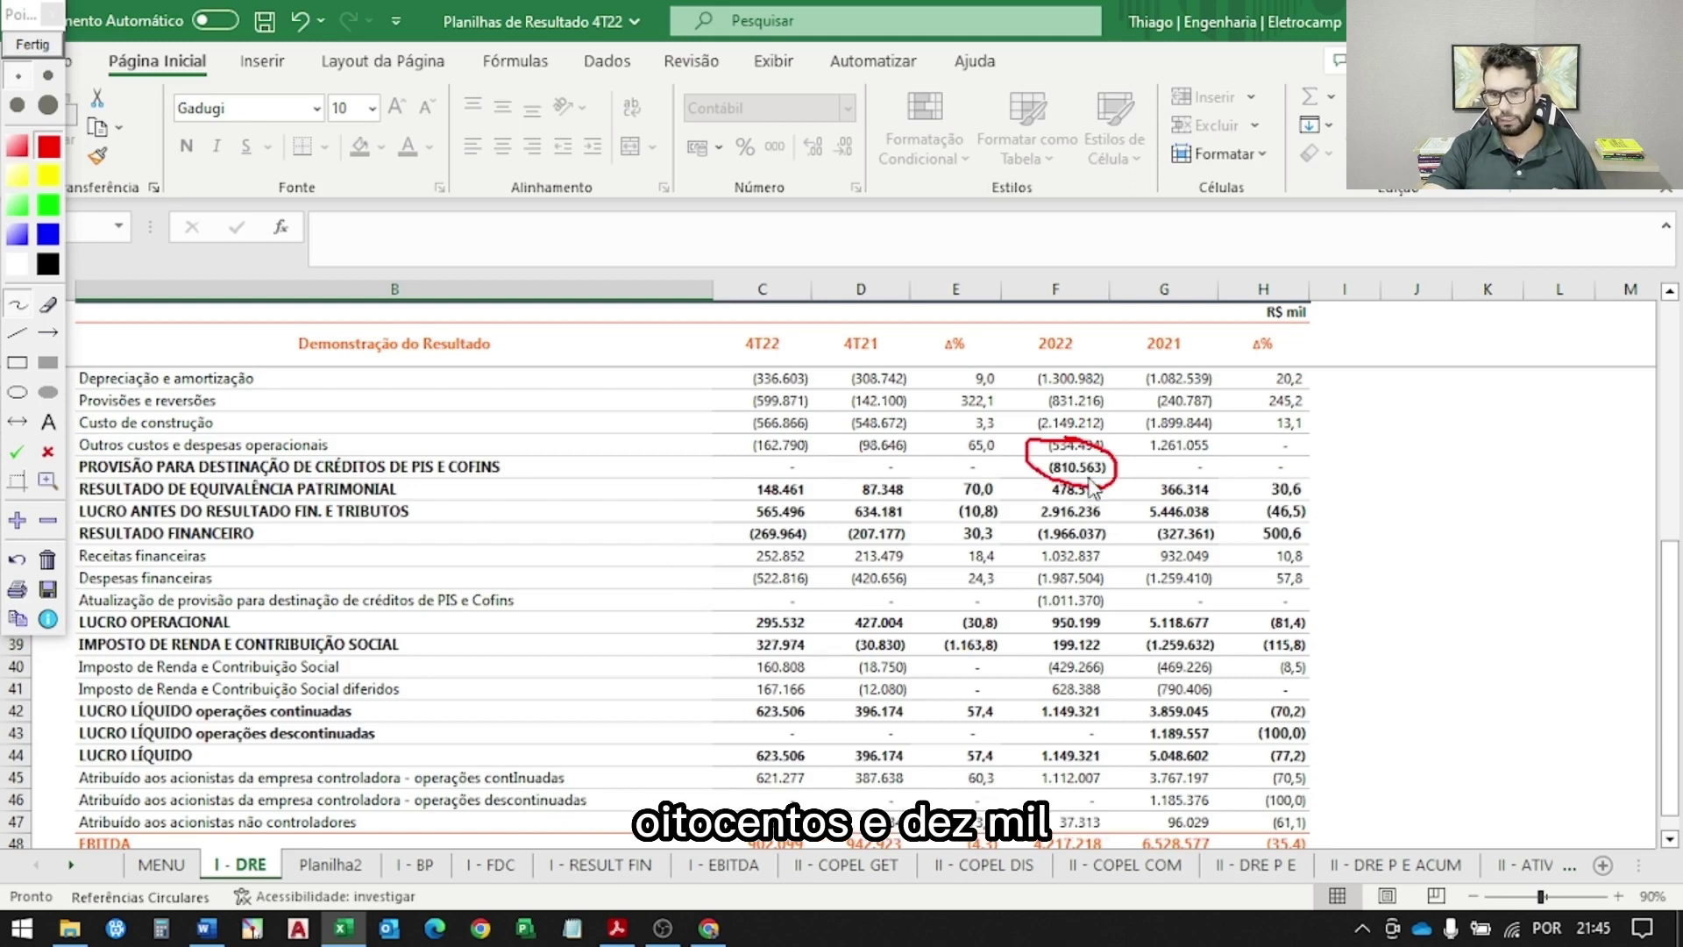
pyautogui.moveTo(1277, 327); pyautogui.dragTo(1298, 338)
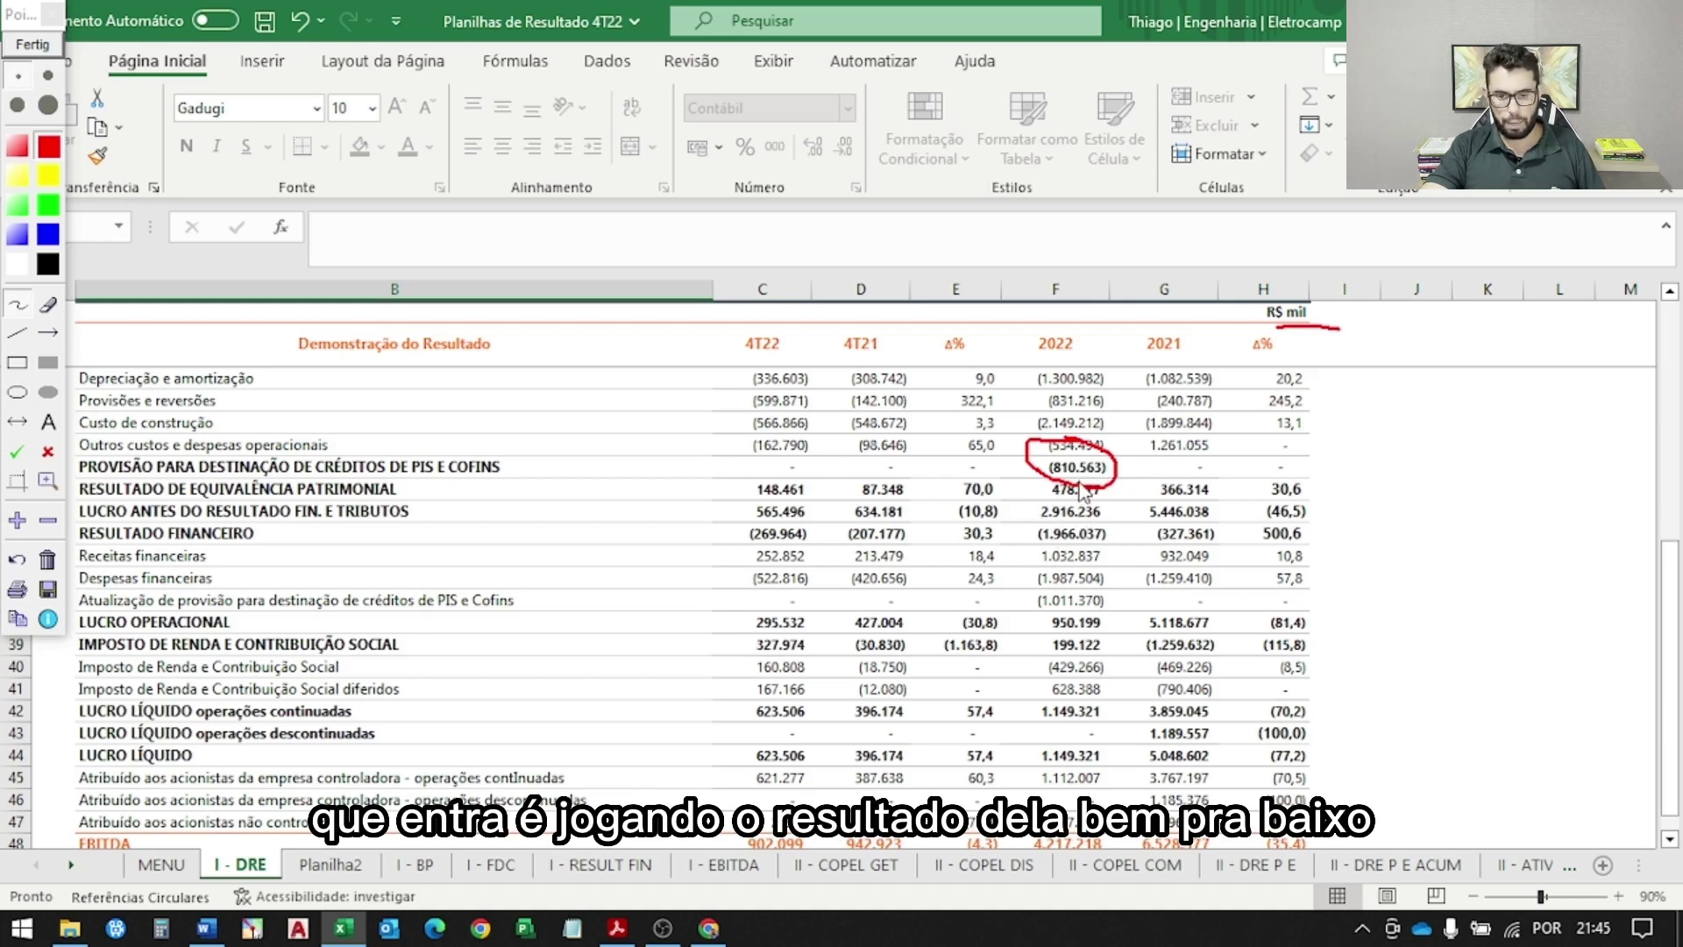
pyautogui.press('Escape')
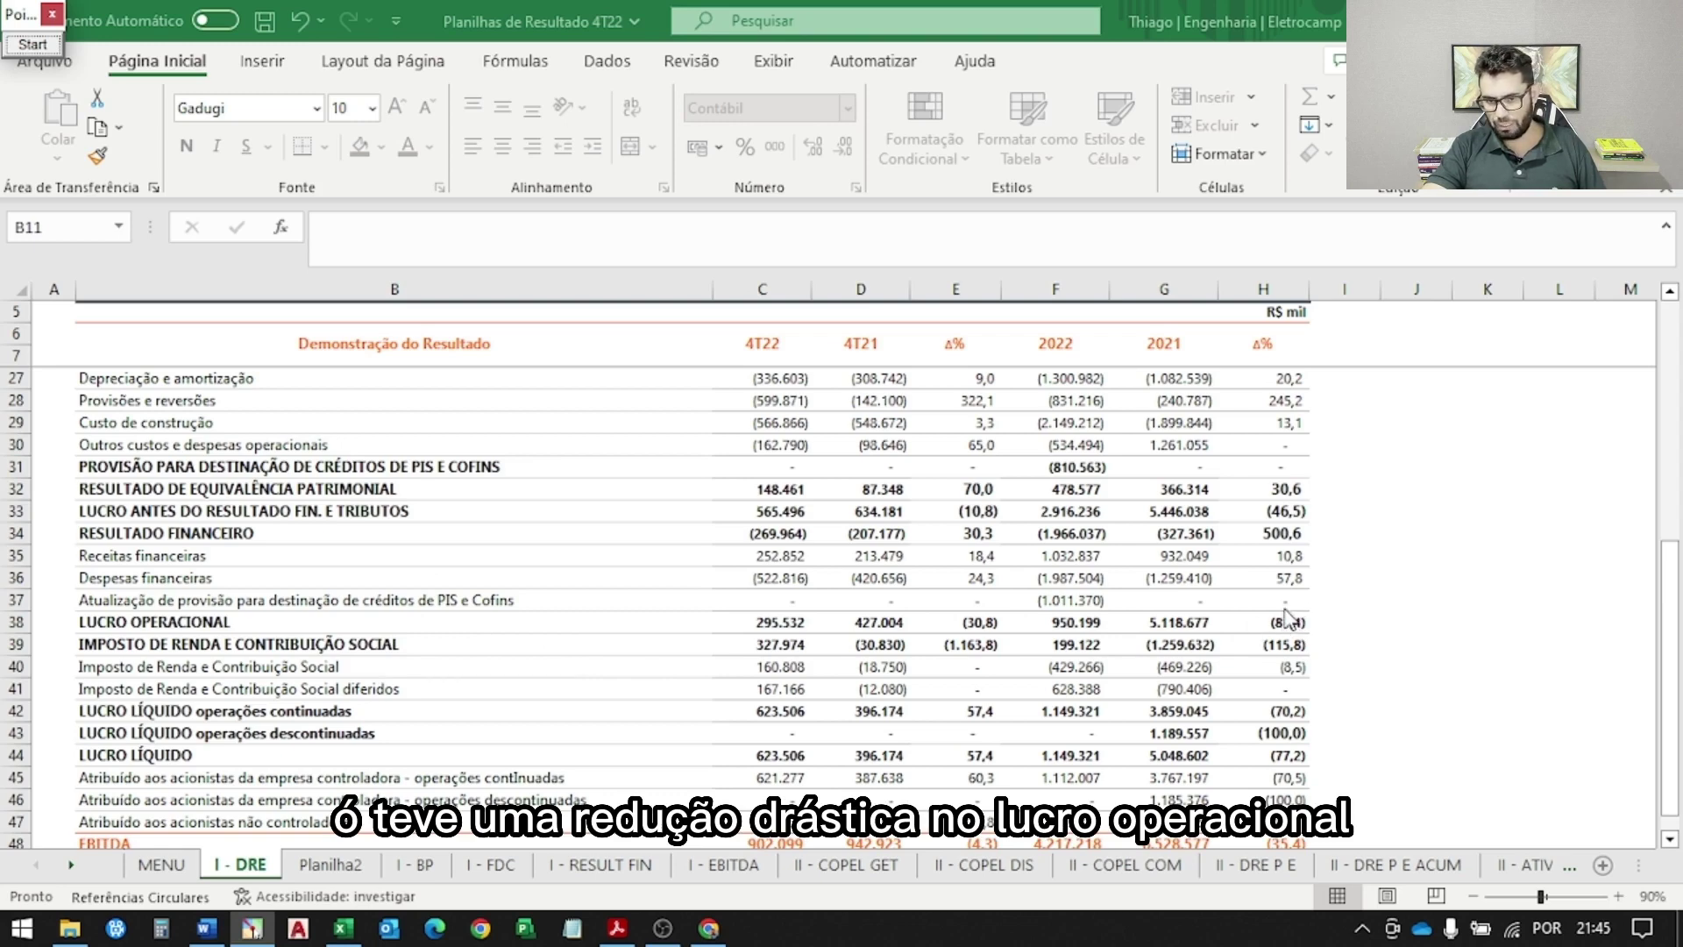
# - Circle the annual percentage changes of Lucro Operacional and Lucro Líquido in red and underline the 2021 and 2022 net profits
pyautogui.click(13, 53)
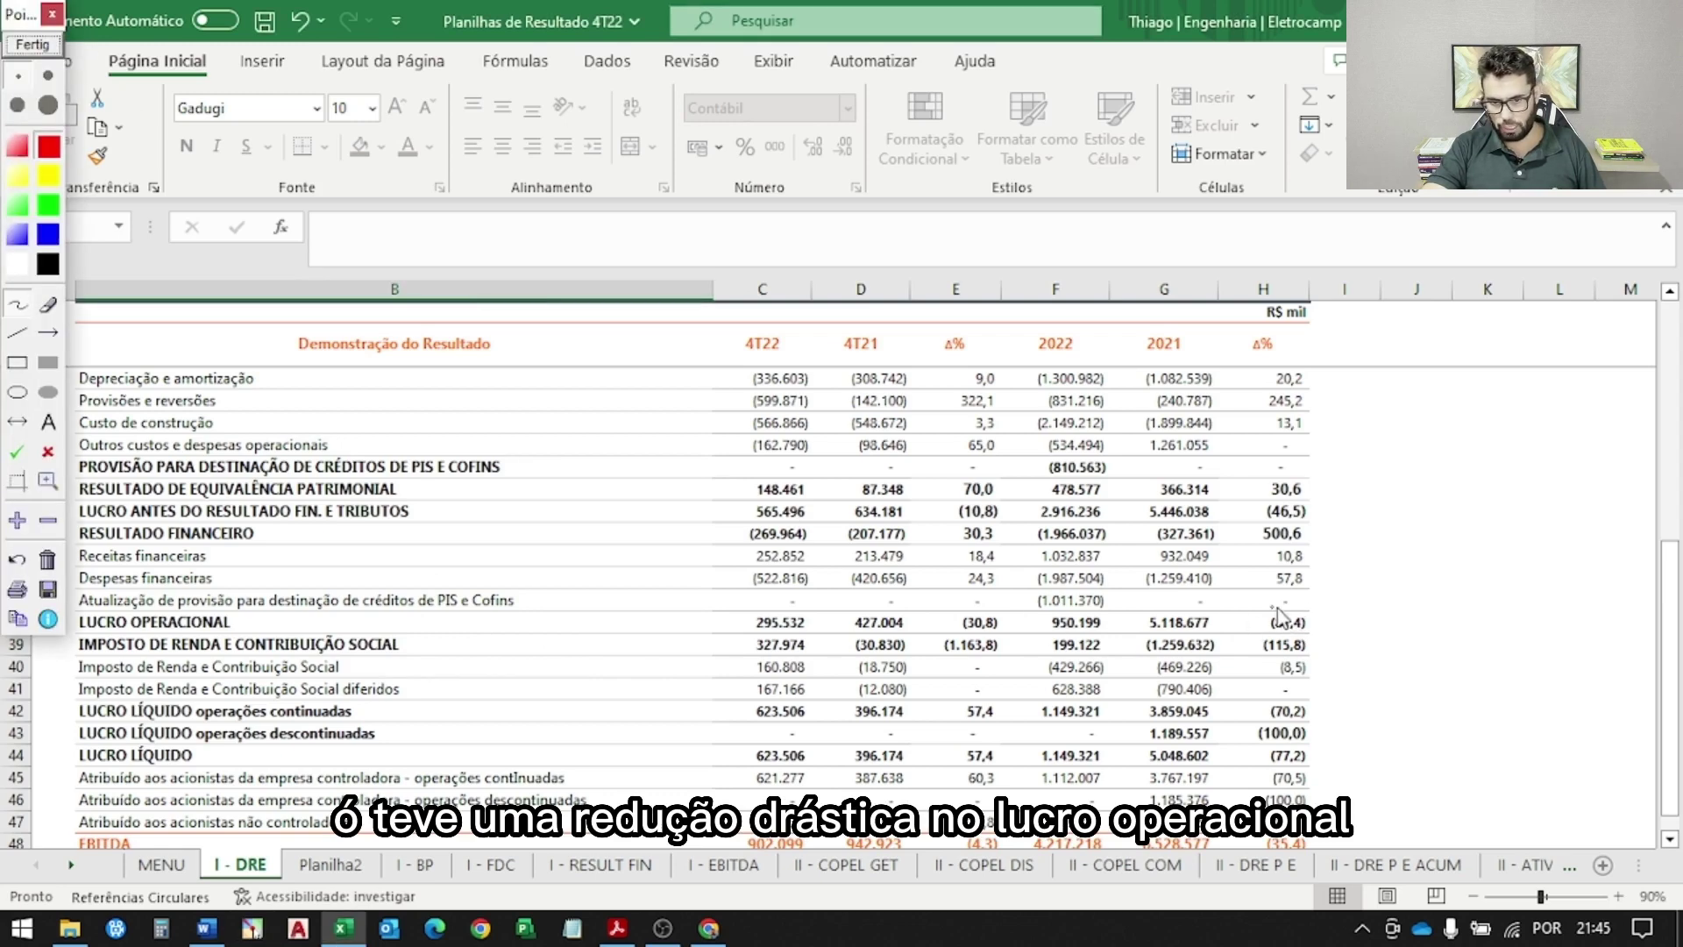
pyautogui.moveTo(1293, 602)
pyautogui.mouseDown()
pyautogui.moveTo(1257, 619)
pyautogui.moveTo(1306, 653)
pyautogui.moveTo(1281, 600)
pyautogui.mouseUp()
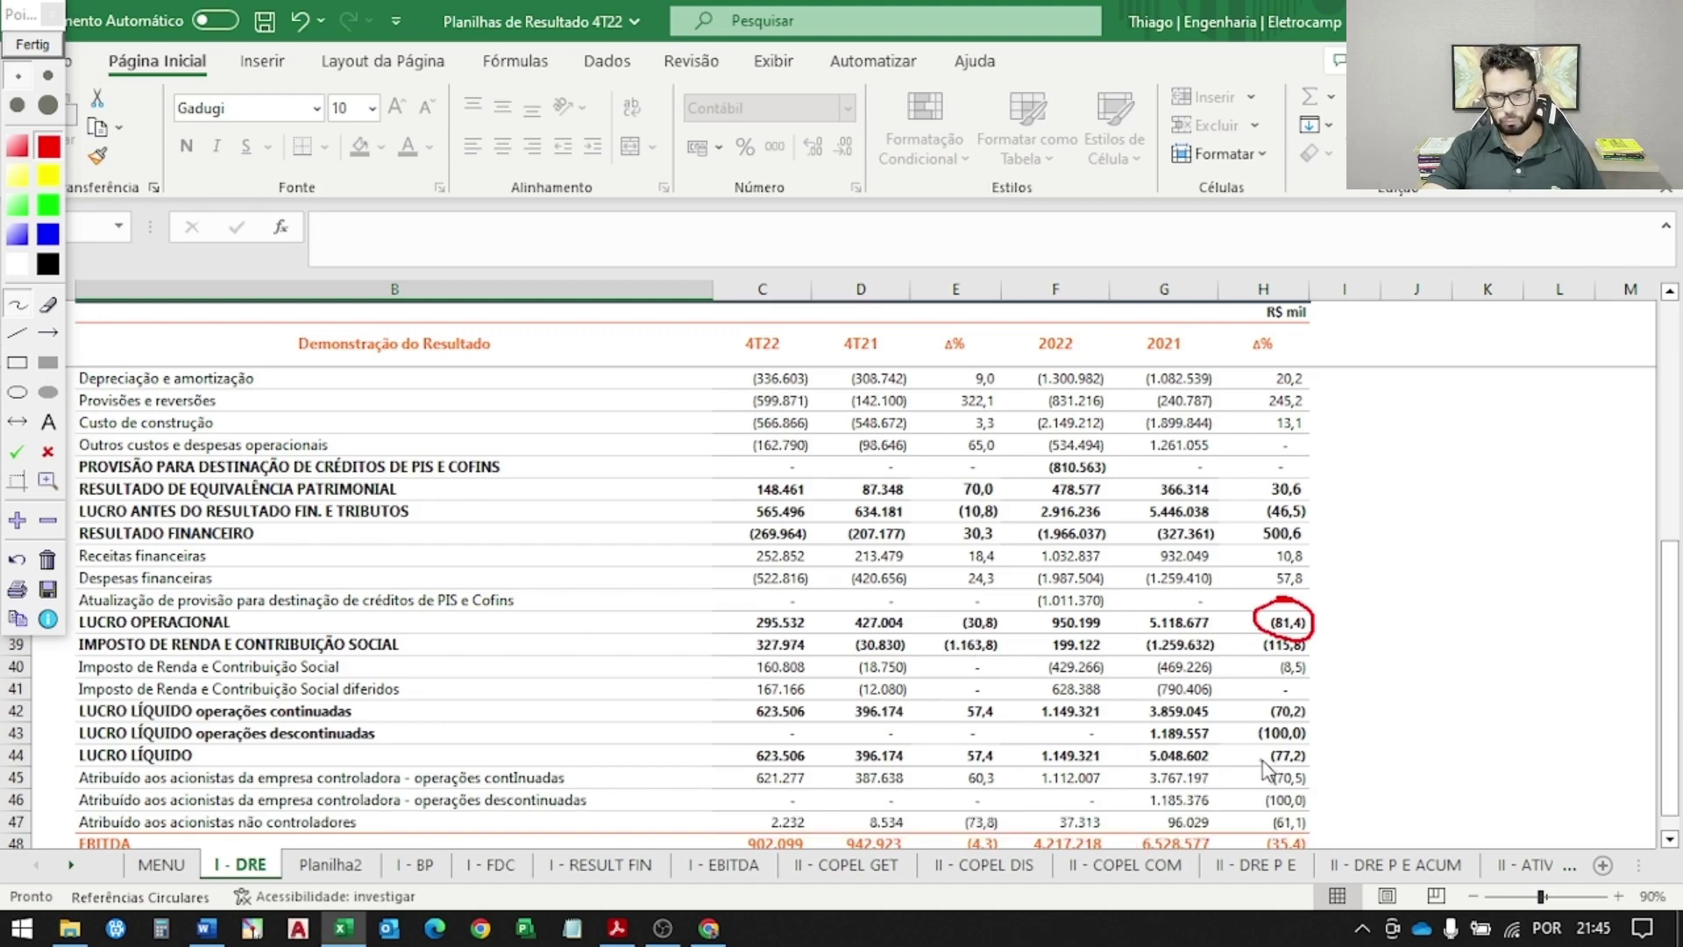
pyautogui.moveTo(1284, 741)
pyautogui.mouseDown()
pyautogui.moveTo(1271, 756)
pyautogui.moveTo(1306, 768)
pyautogui.moveTo(1285, 740)
pyautogui.moveTo(1147, 766)
pyautogui.mouseUp()
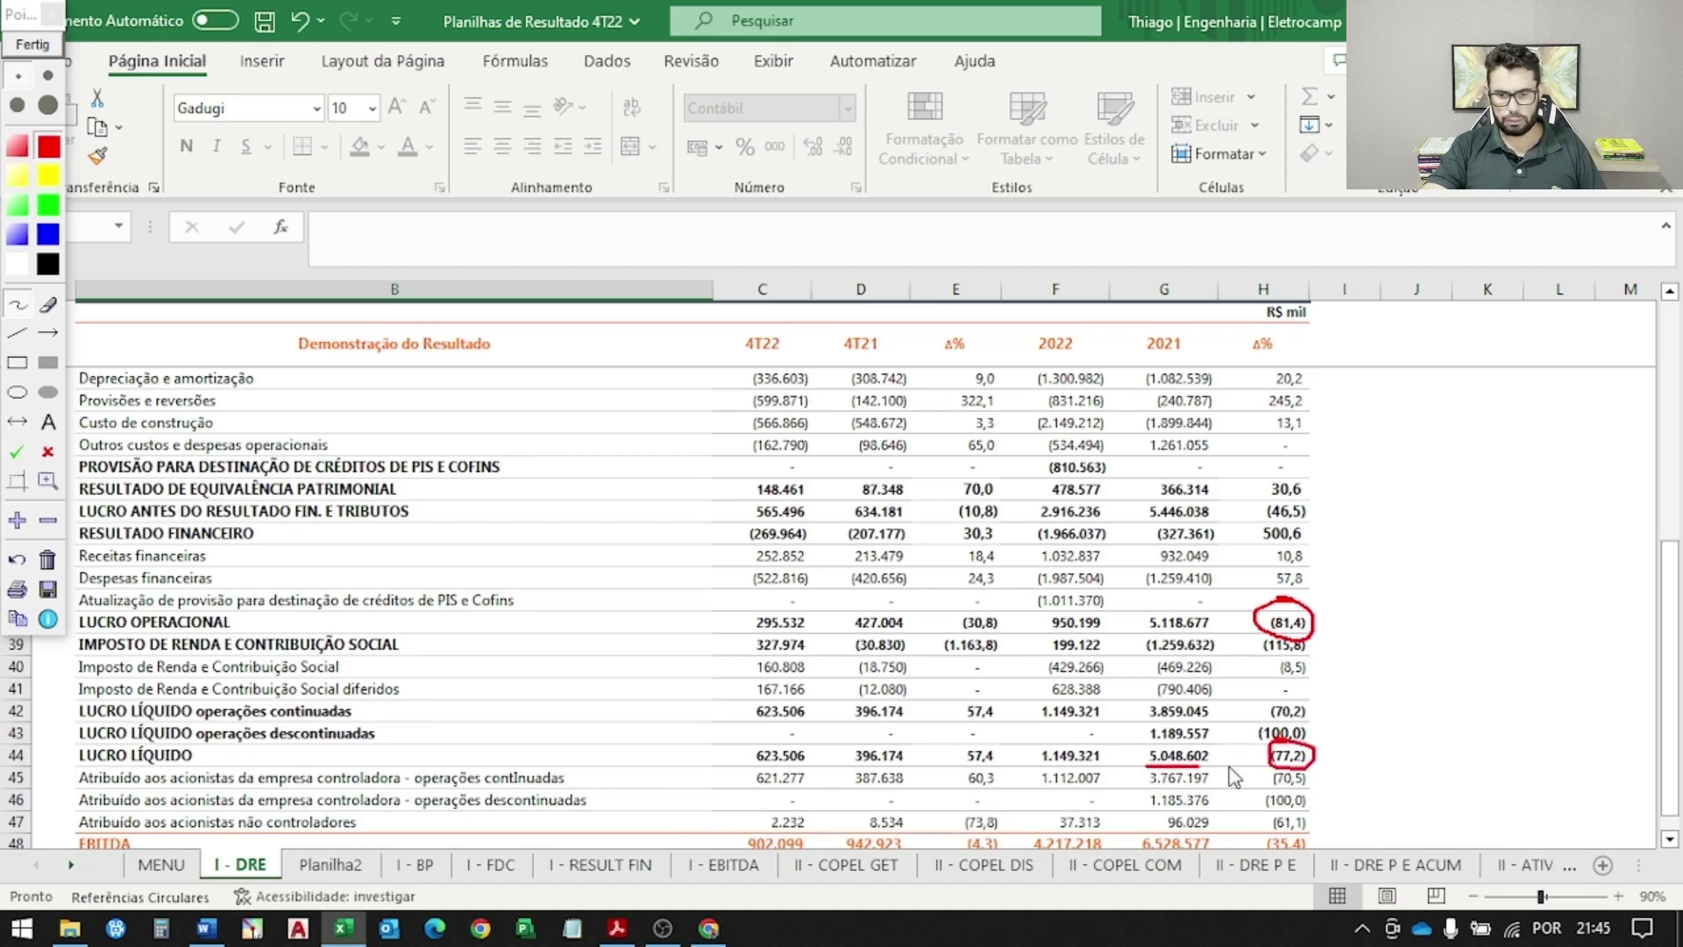
pyautogui.moveTo(1022, 762); pyautogui.dragTo(1106, 764)
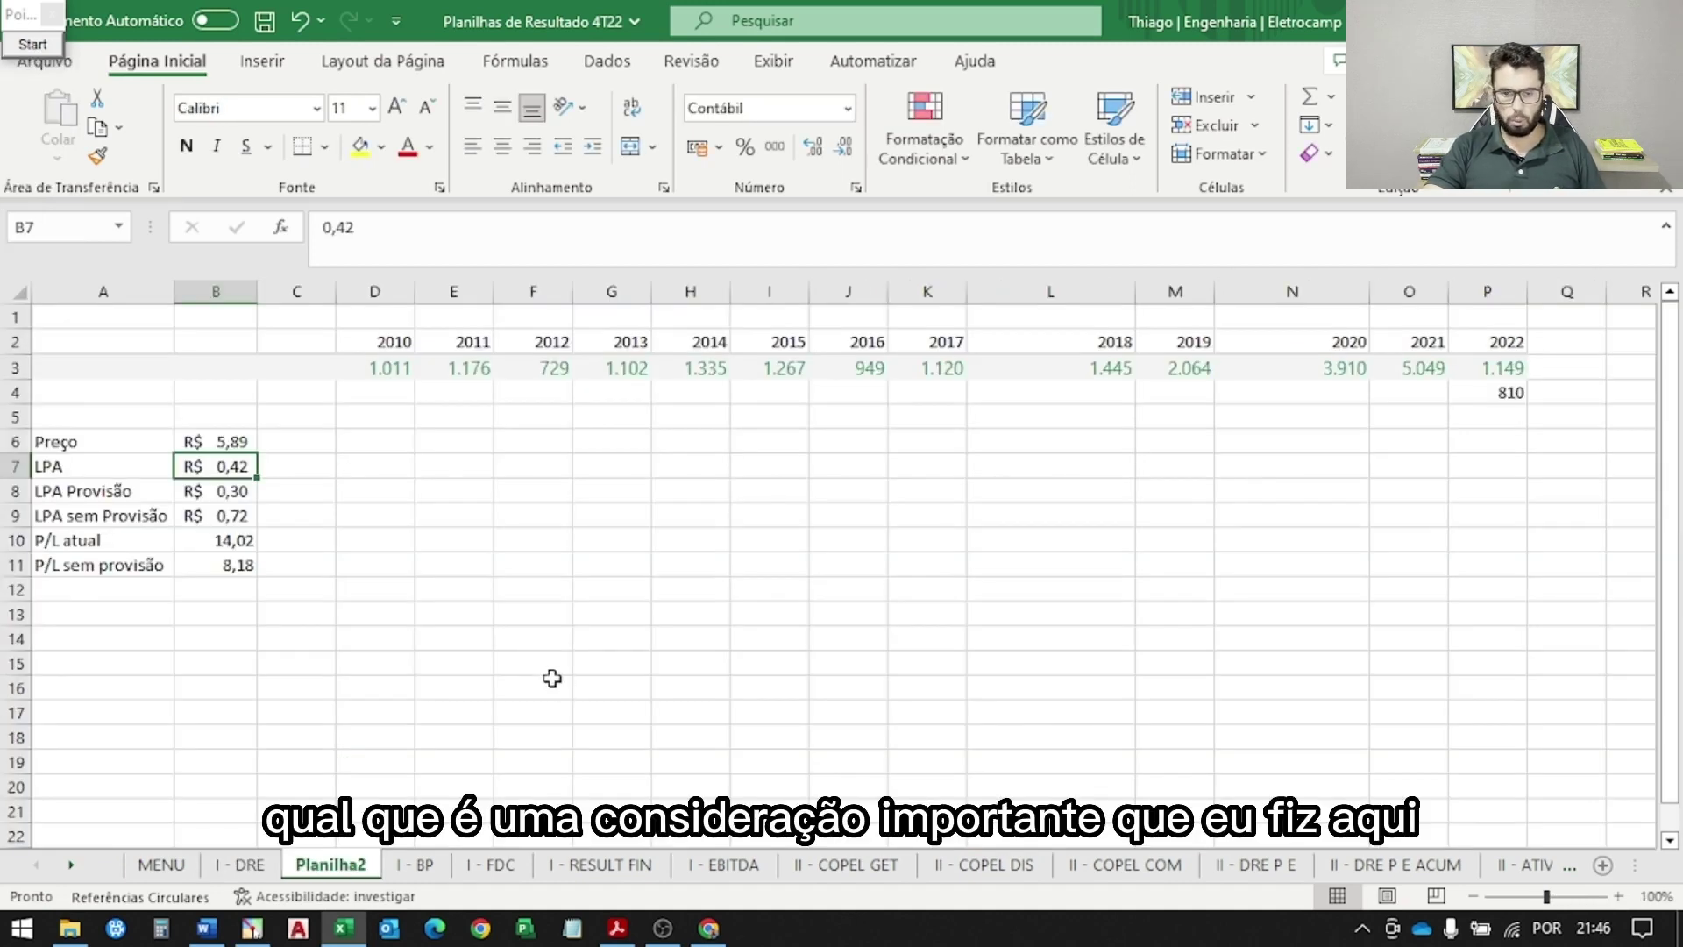
# - Examine the 2021 and 2022 profits, the provision under 2022 and the share price on the Planilha2 sheet
pyautogui.click(297, 645)
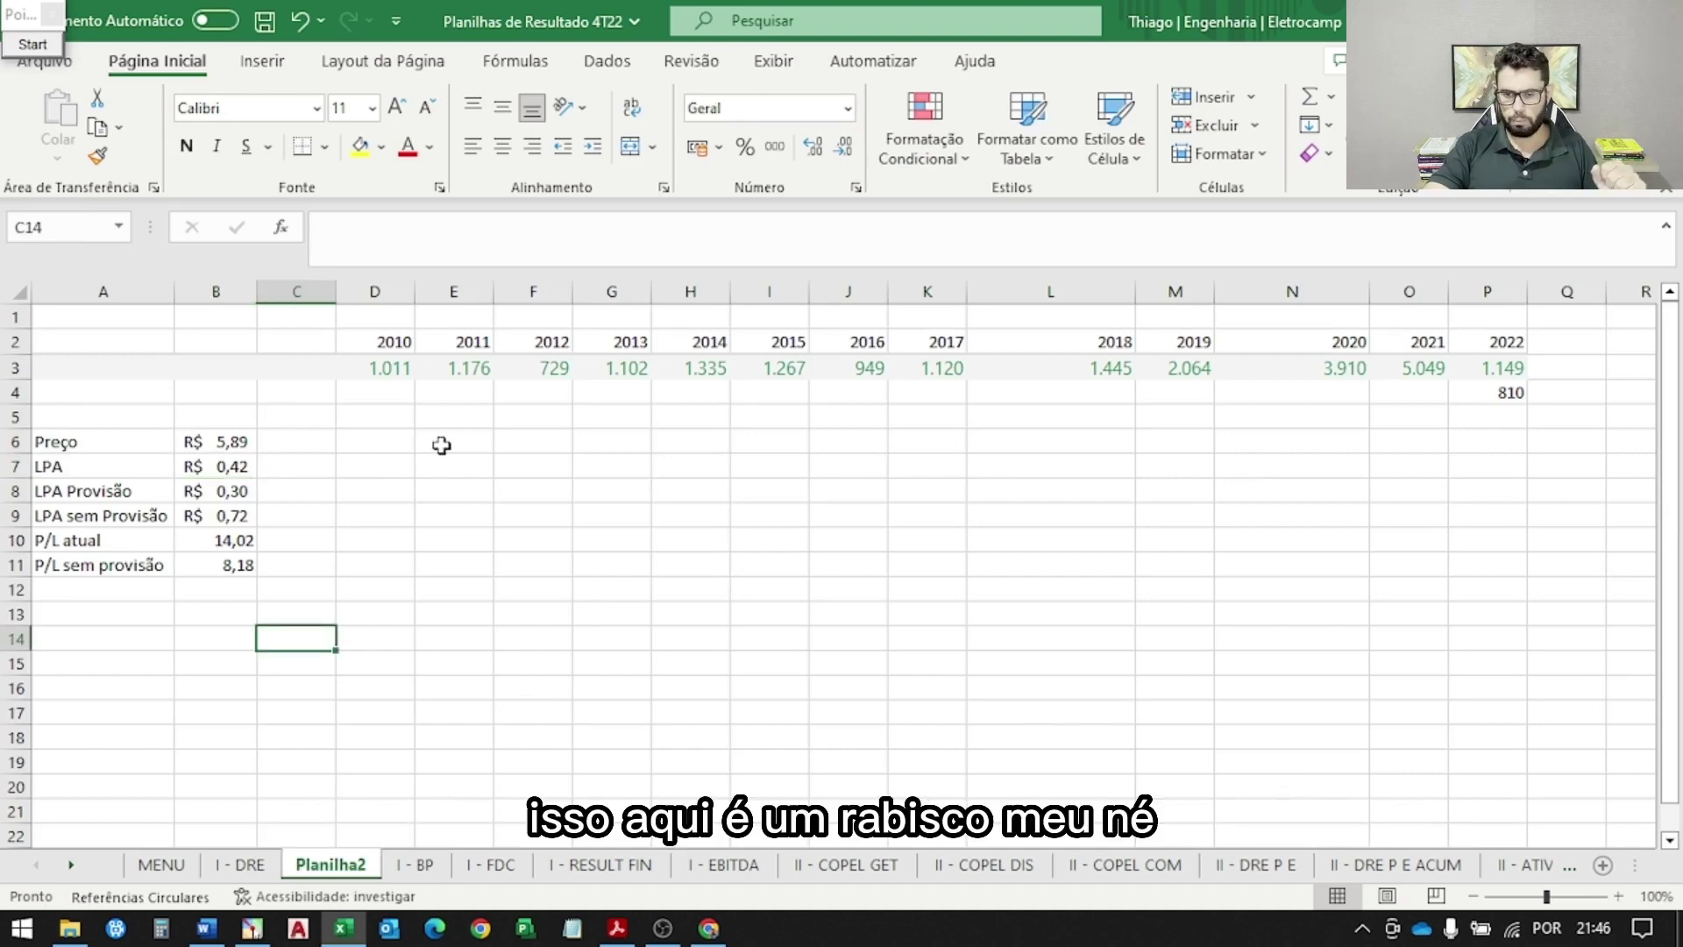
pyautogui.click(1350, 465)
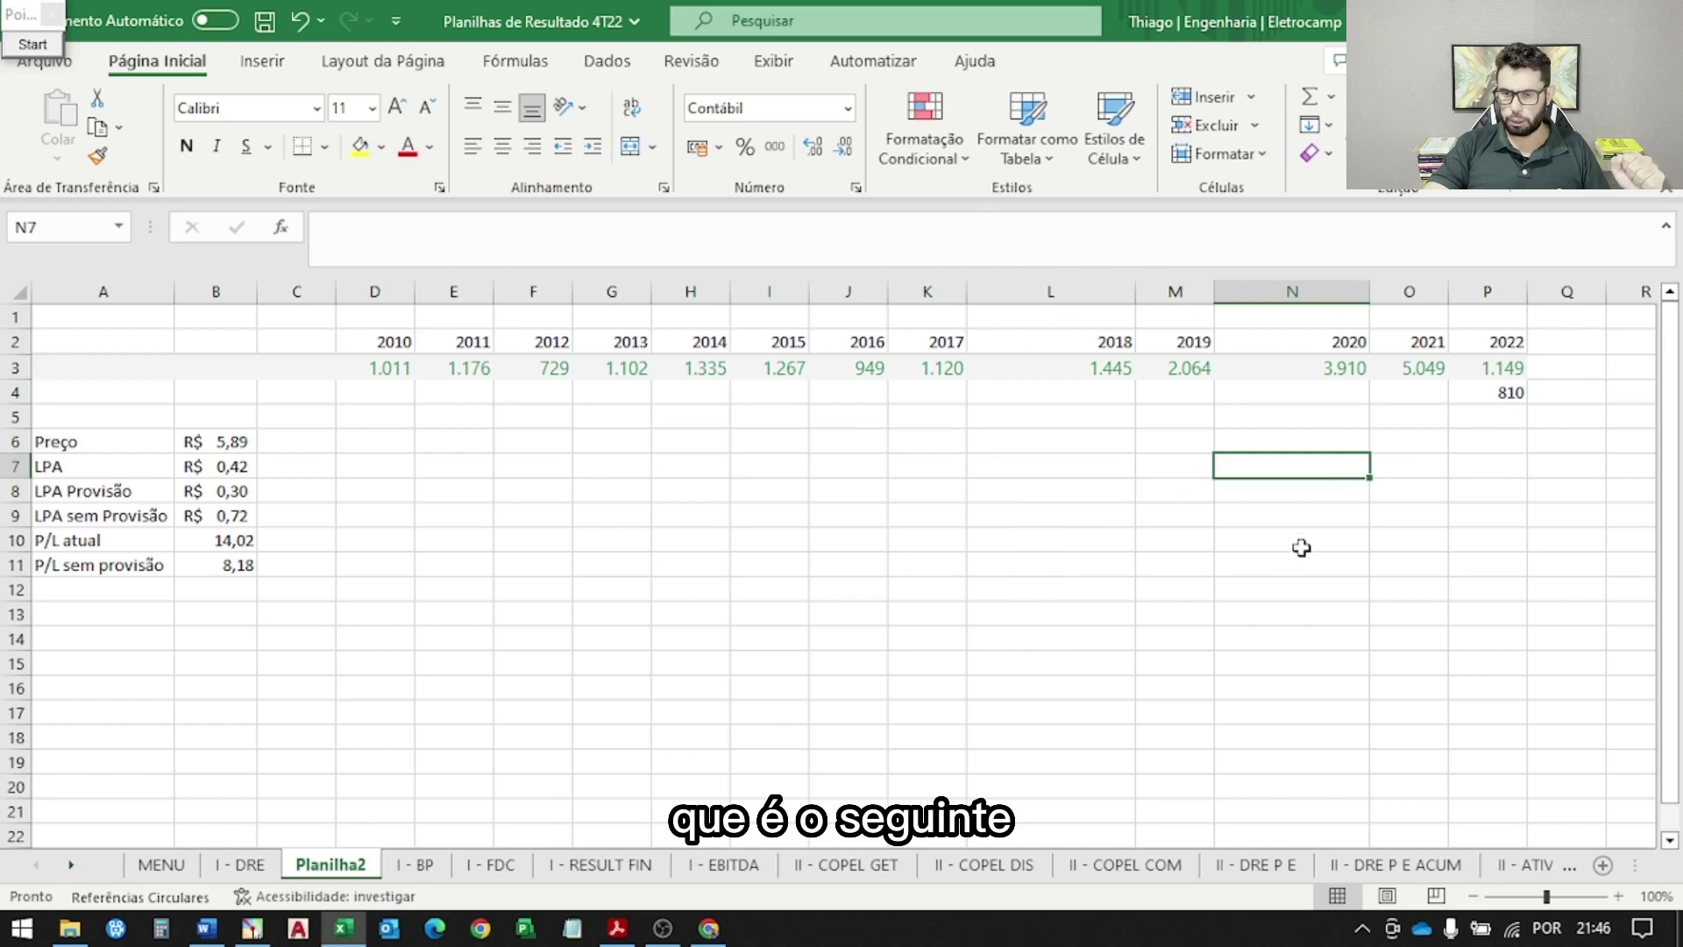
pyautogui.click(1420, 364)
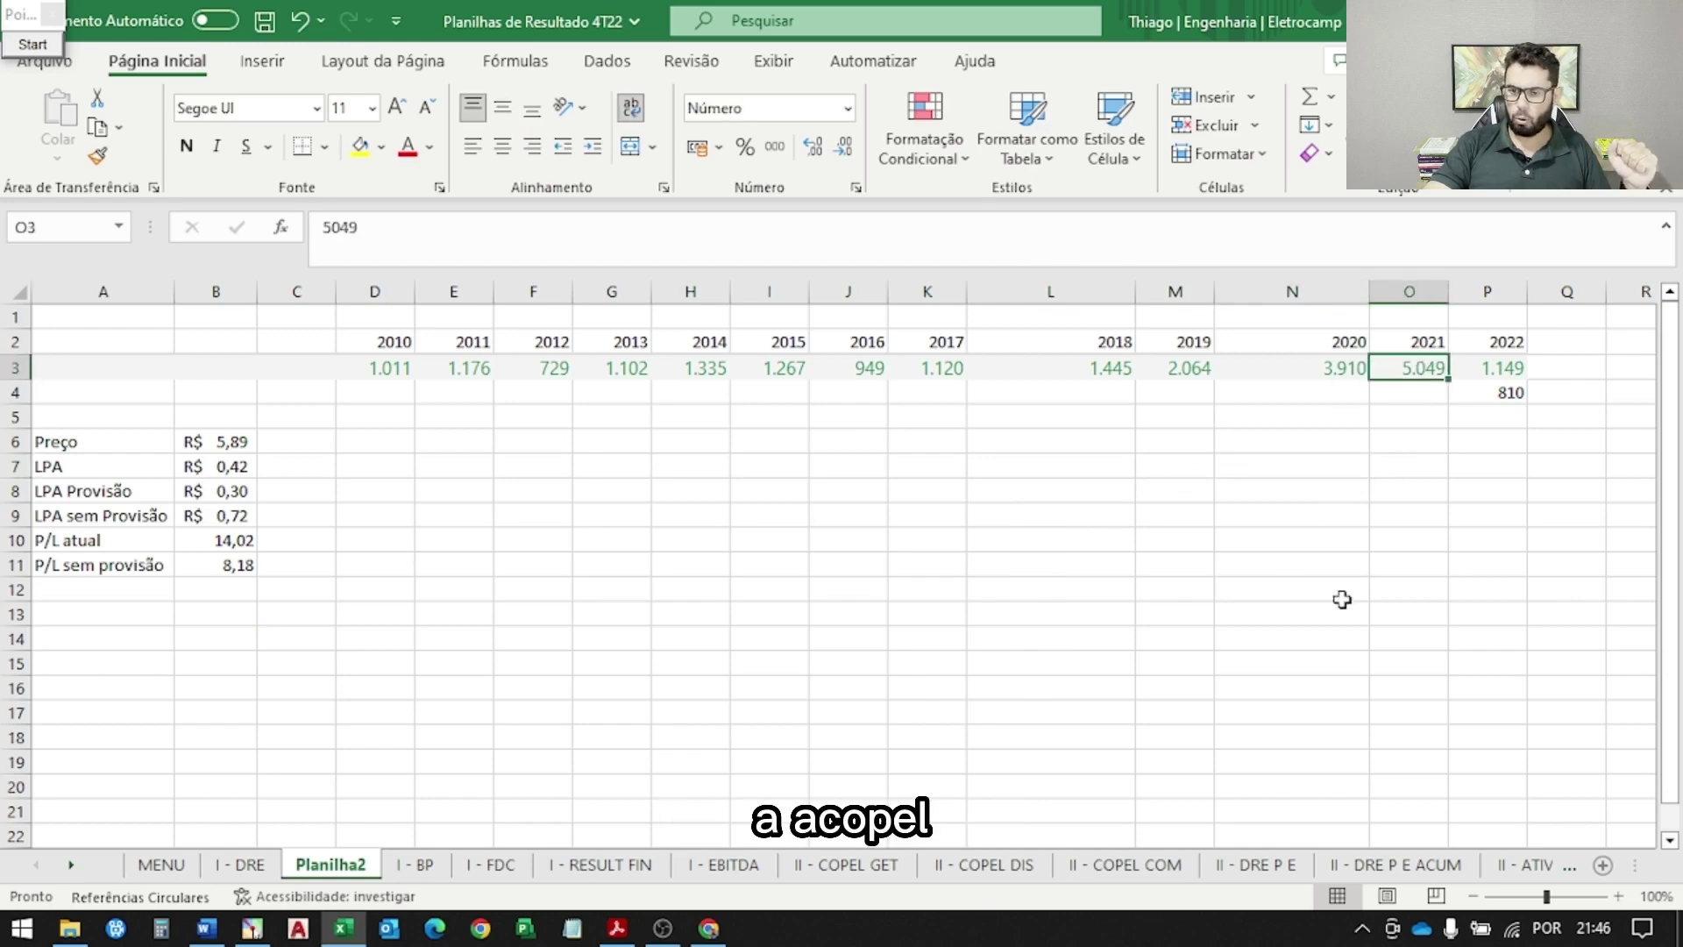
pyautogui.click(1515, 372)
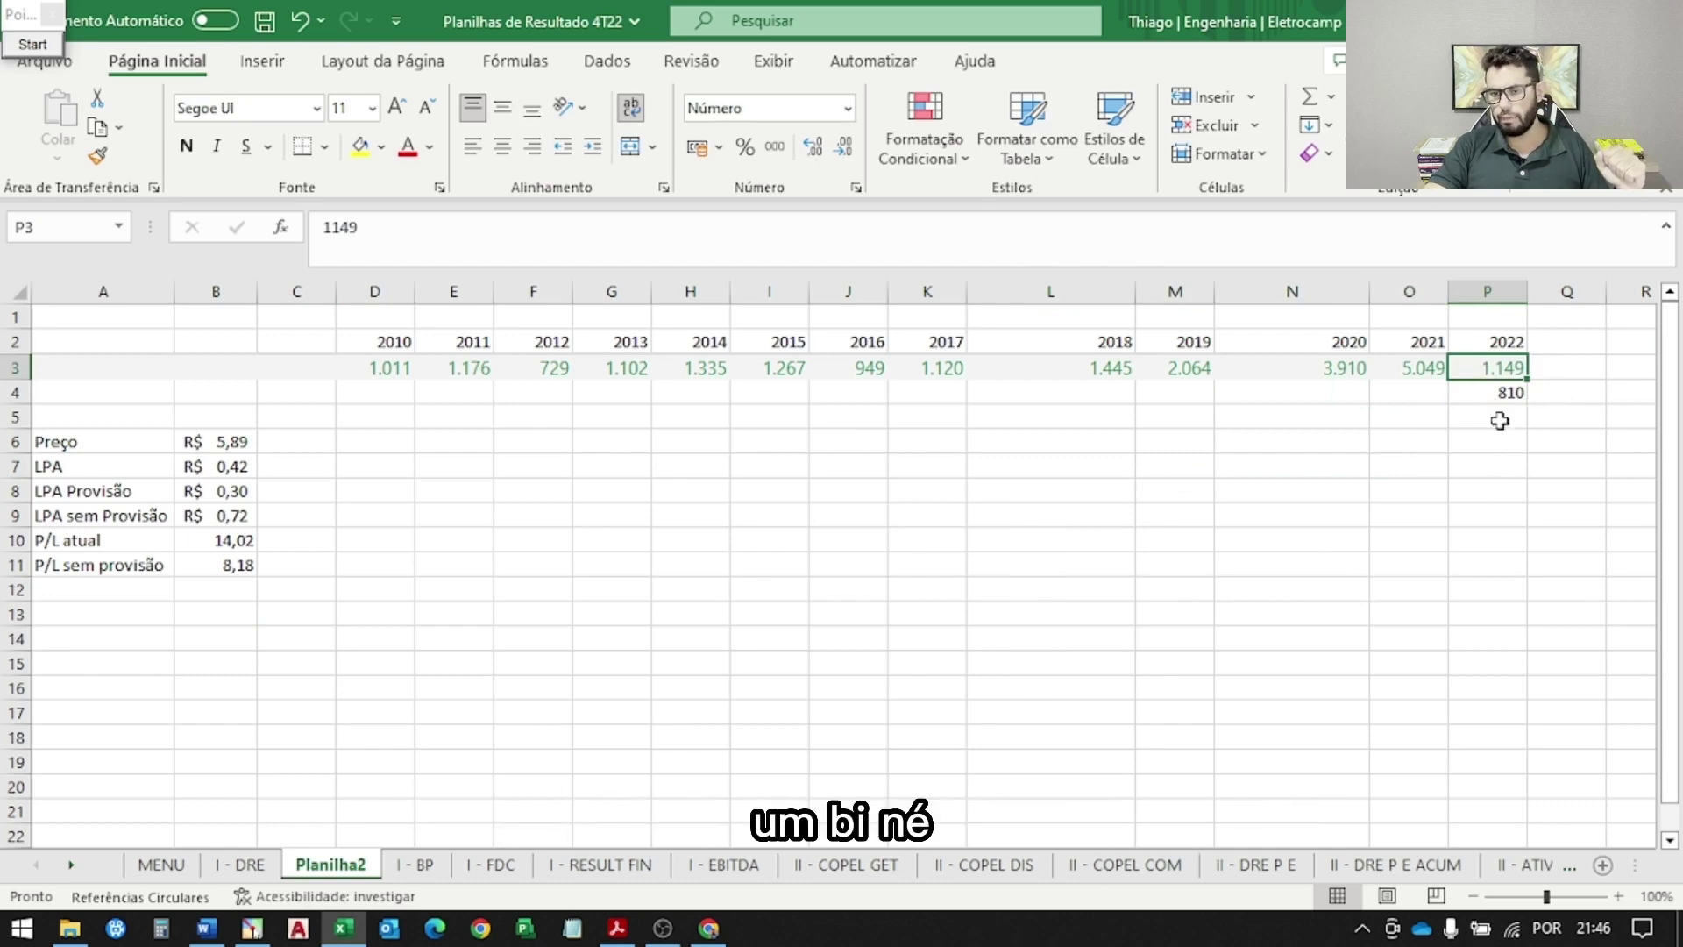
pyautogui.click(1511, 392)
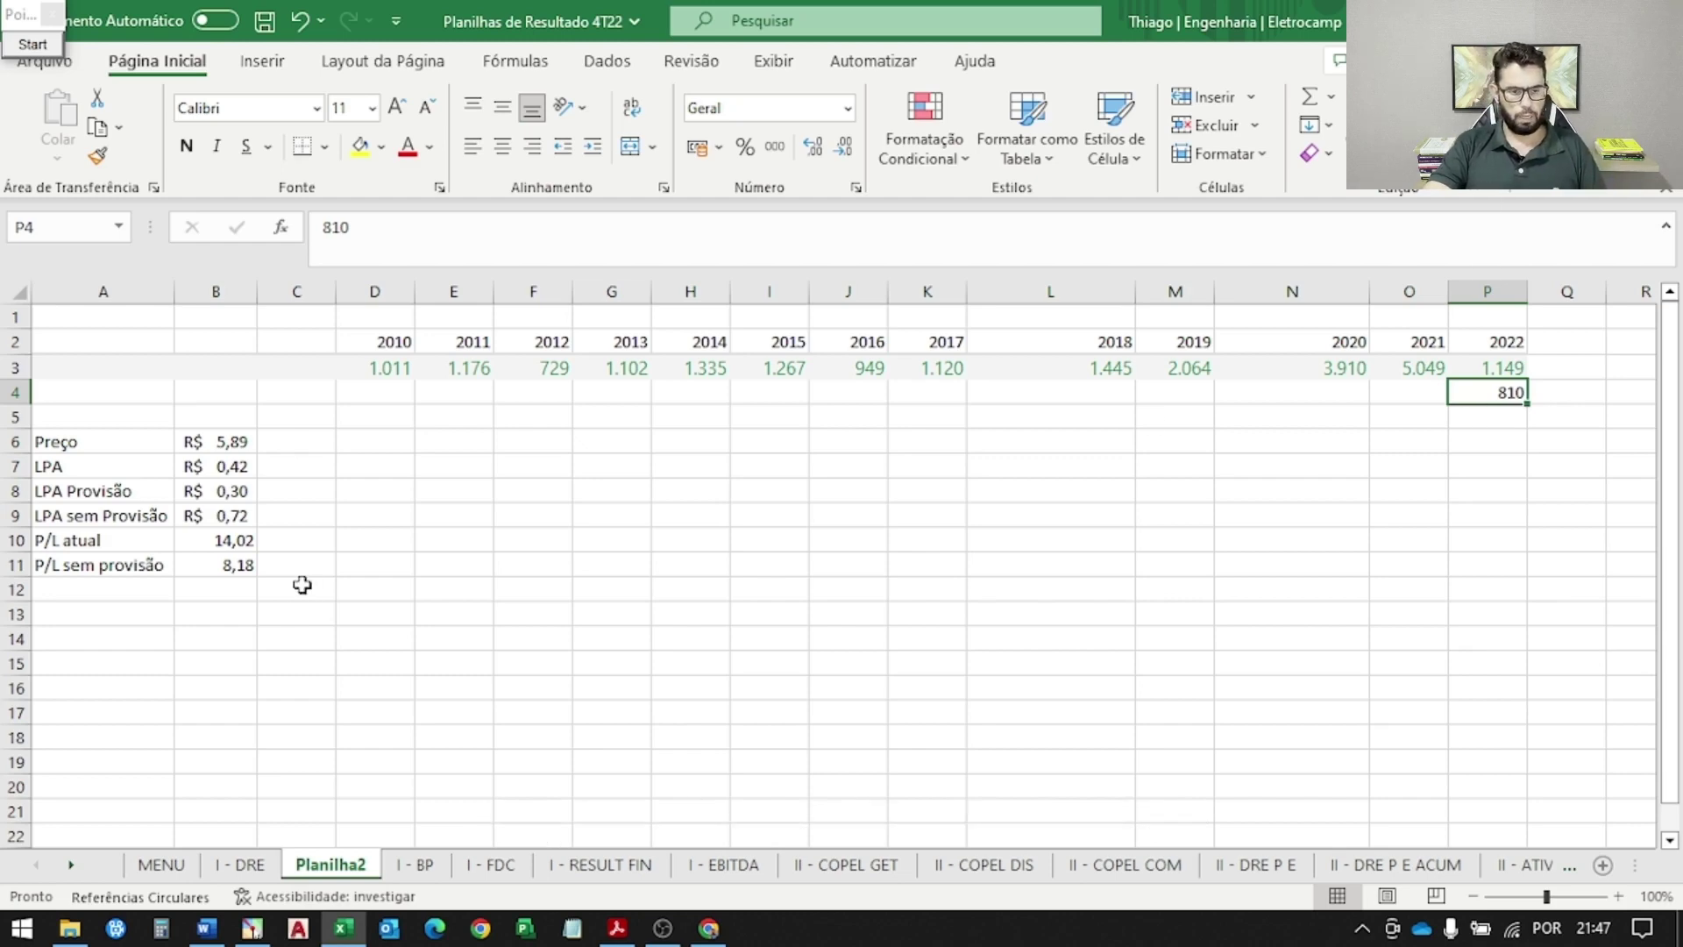
pyautogui.click(234, 442)
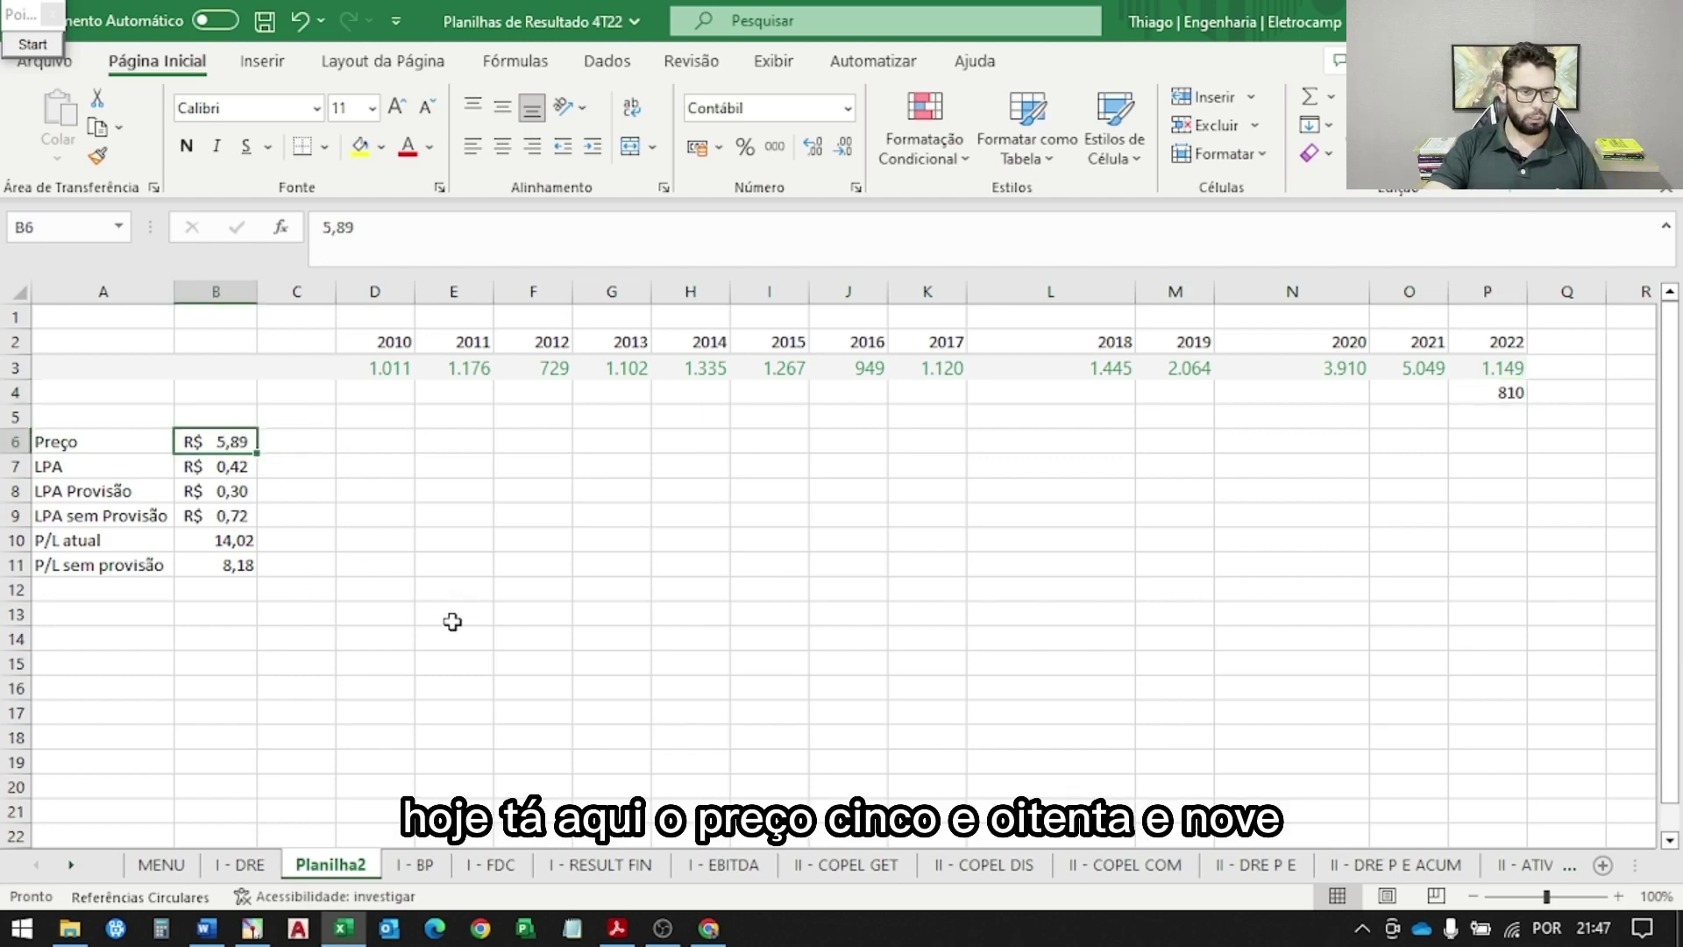
# - Examine the earnings per share (LPA), the provision's share of it, and the LPA without the provision in the valuation table
pyautogui.click(233, 466)
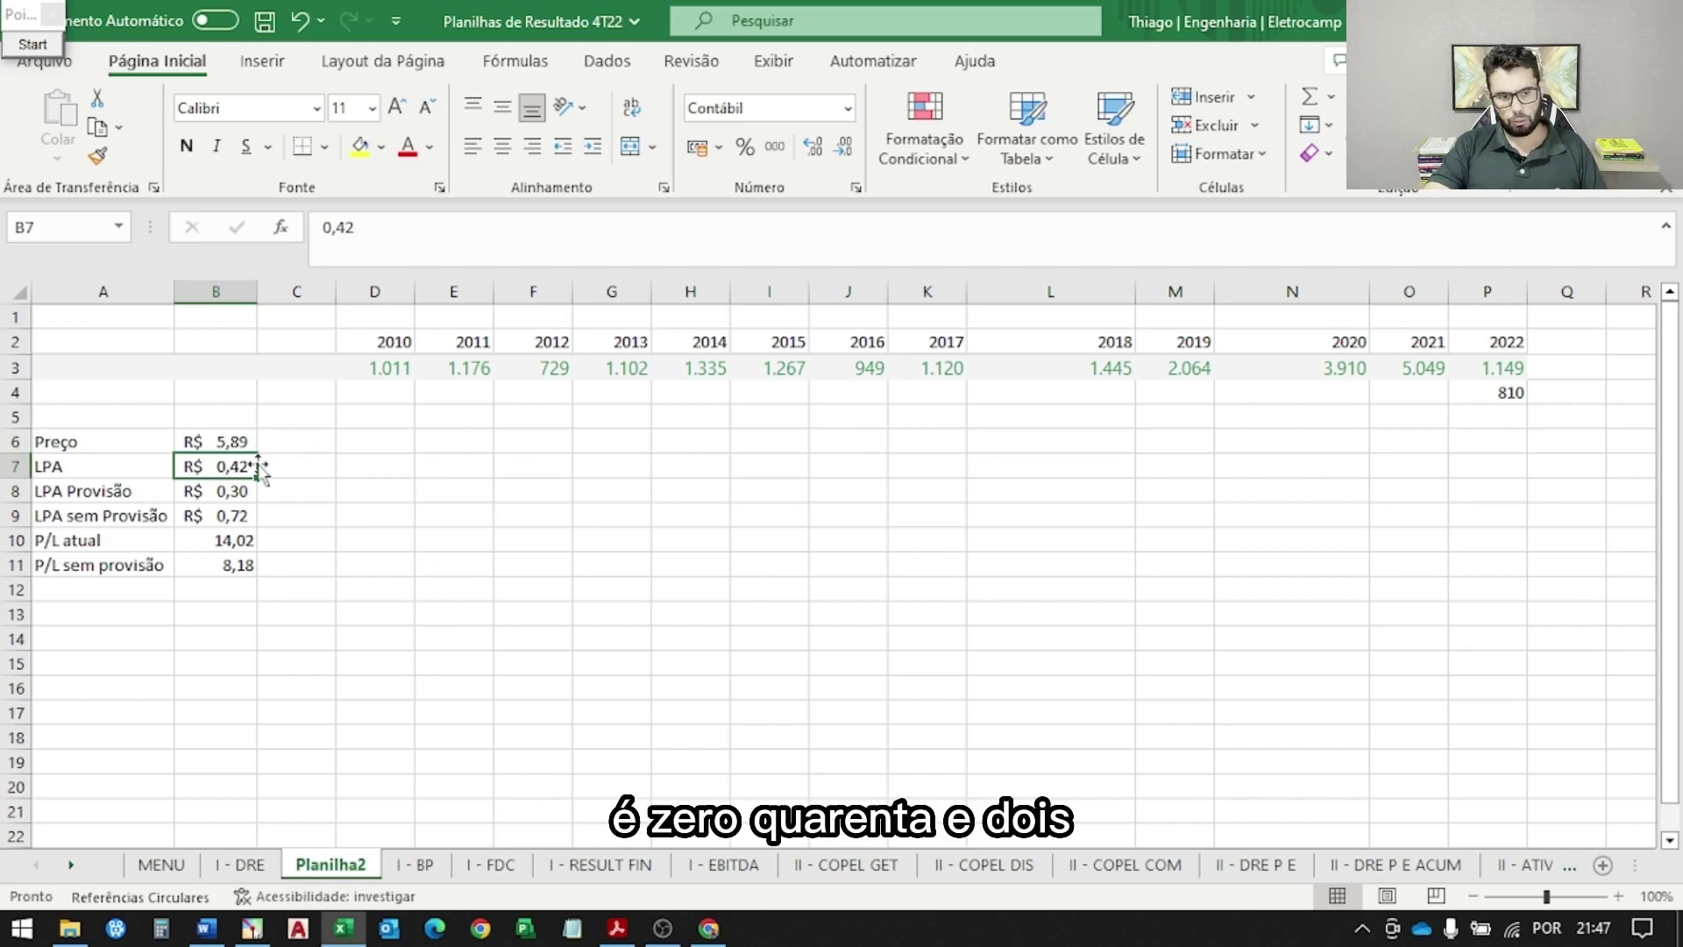
pyautogui.click(115, 492)
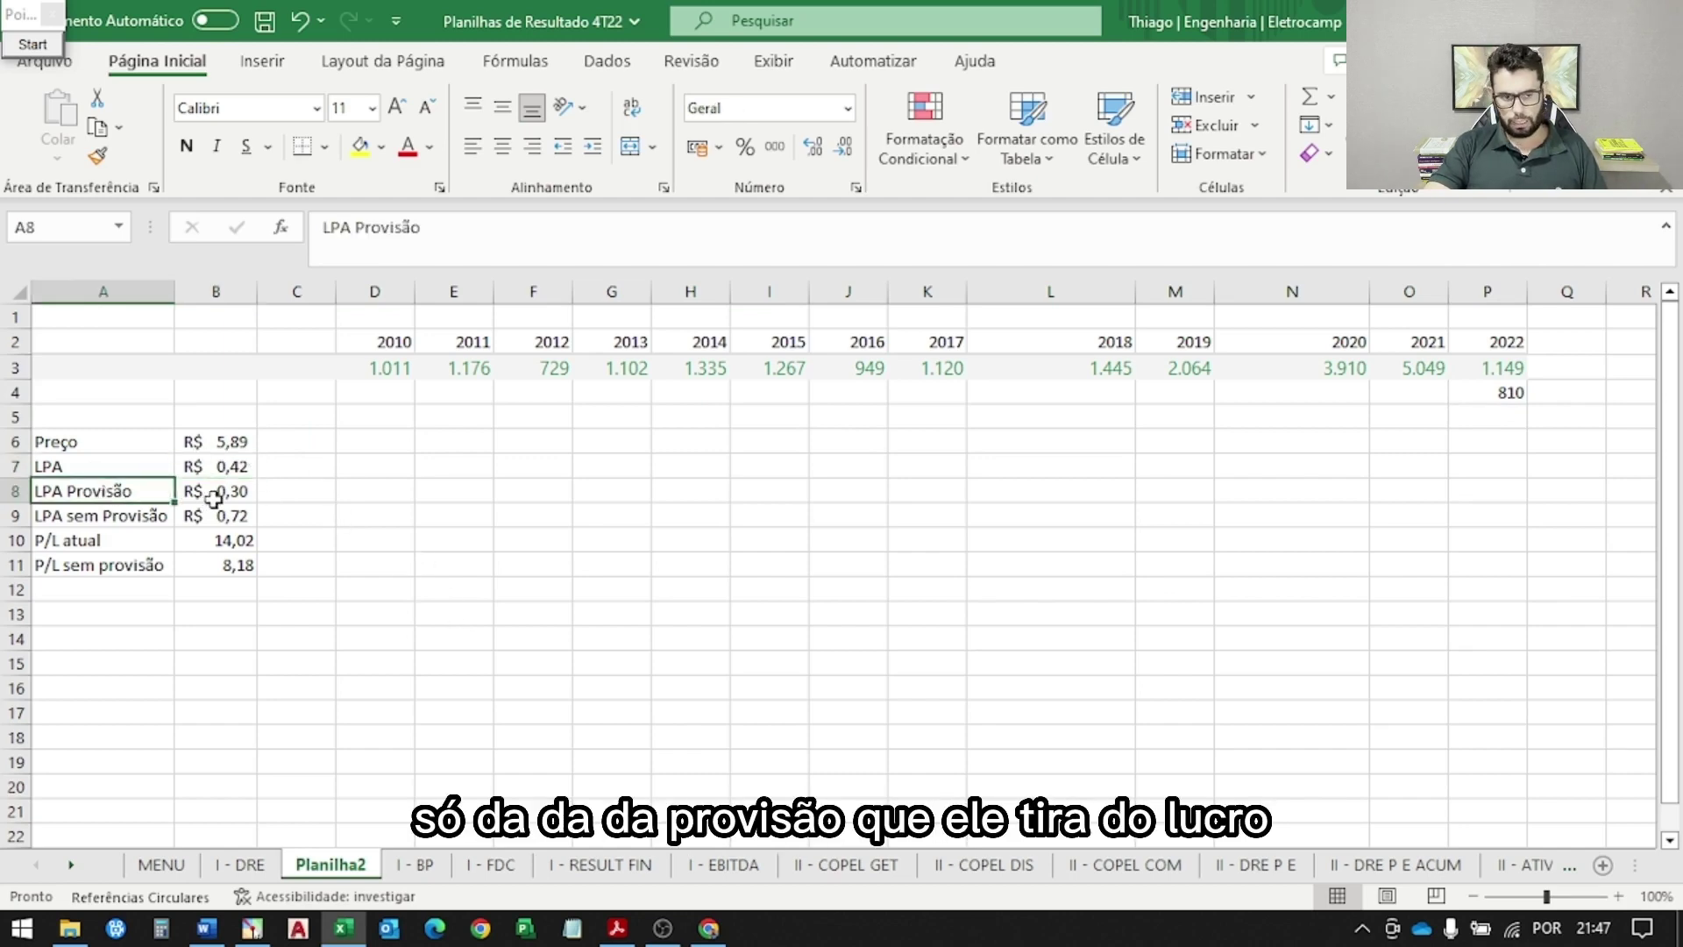
pyautogui.click(212, 496)
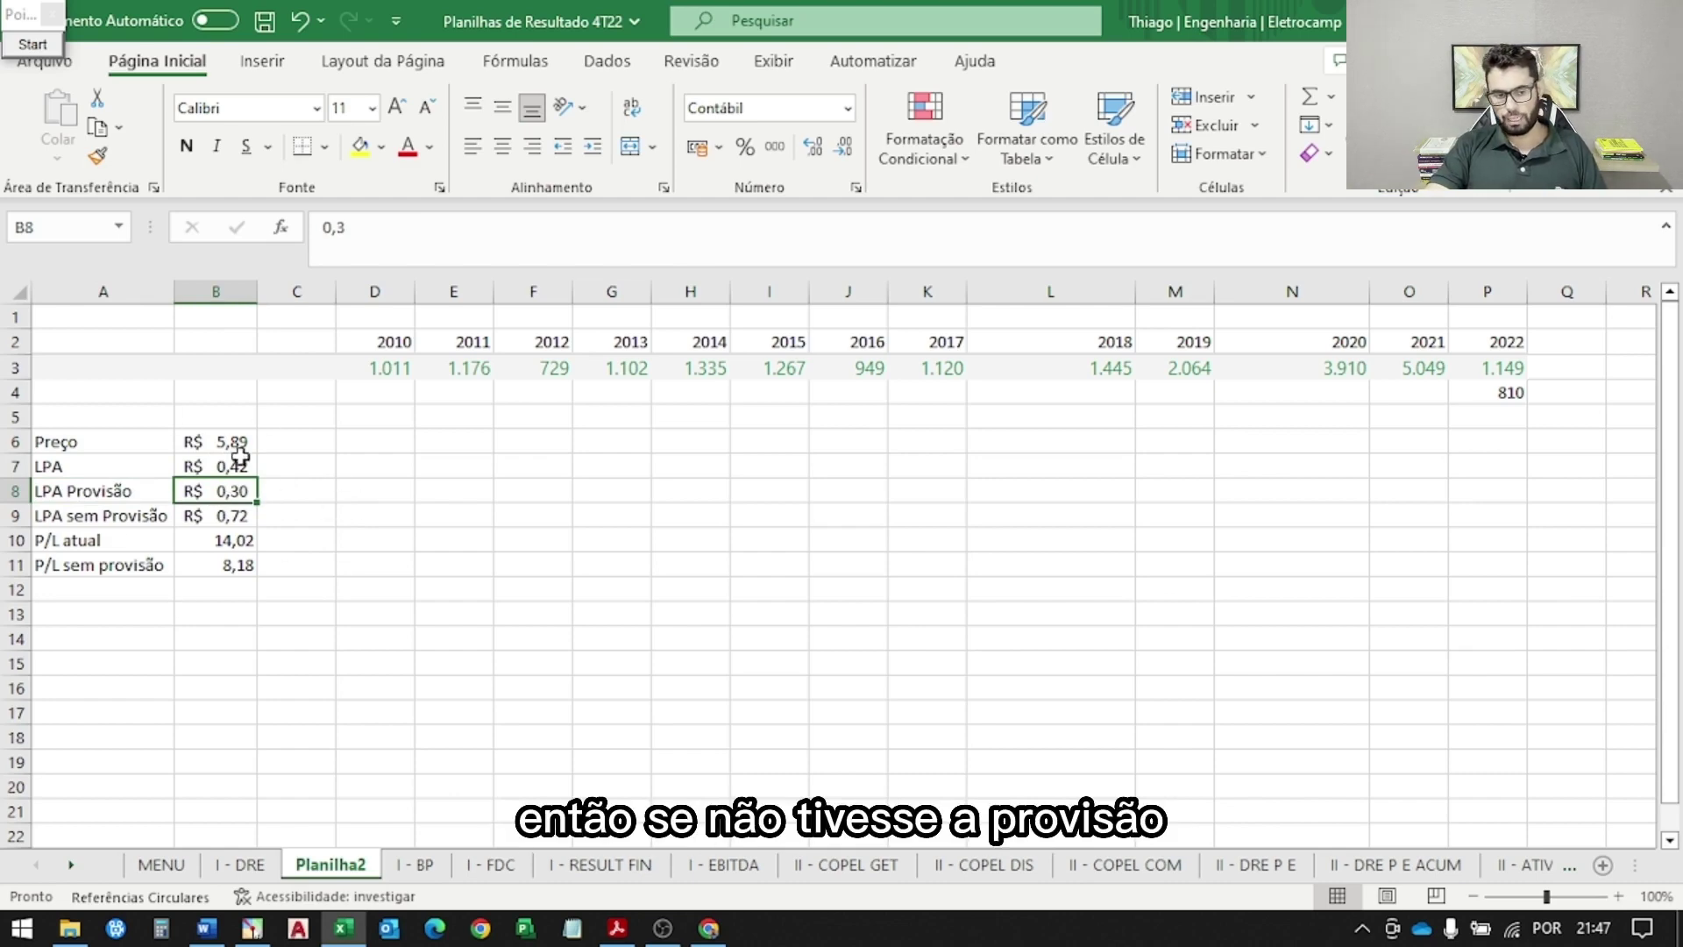
pyautogui.click(106, 515)
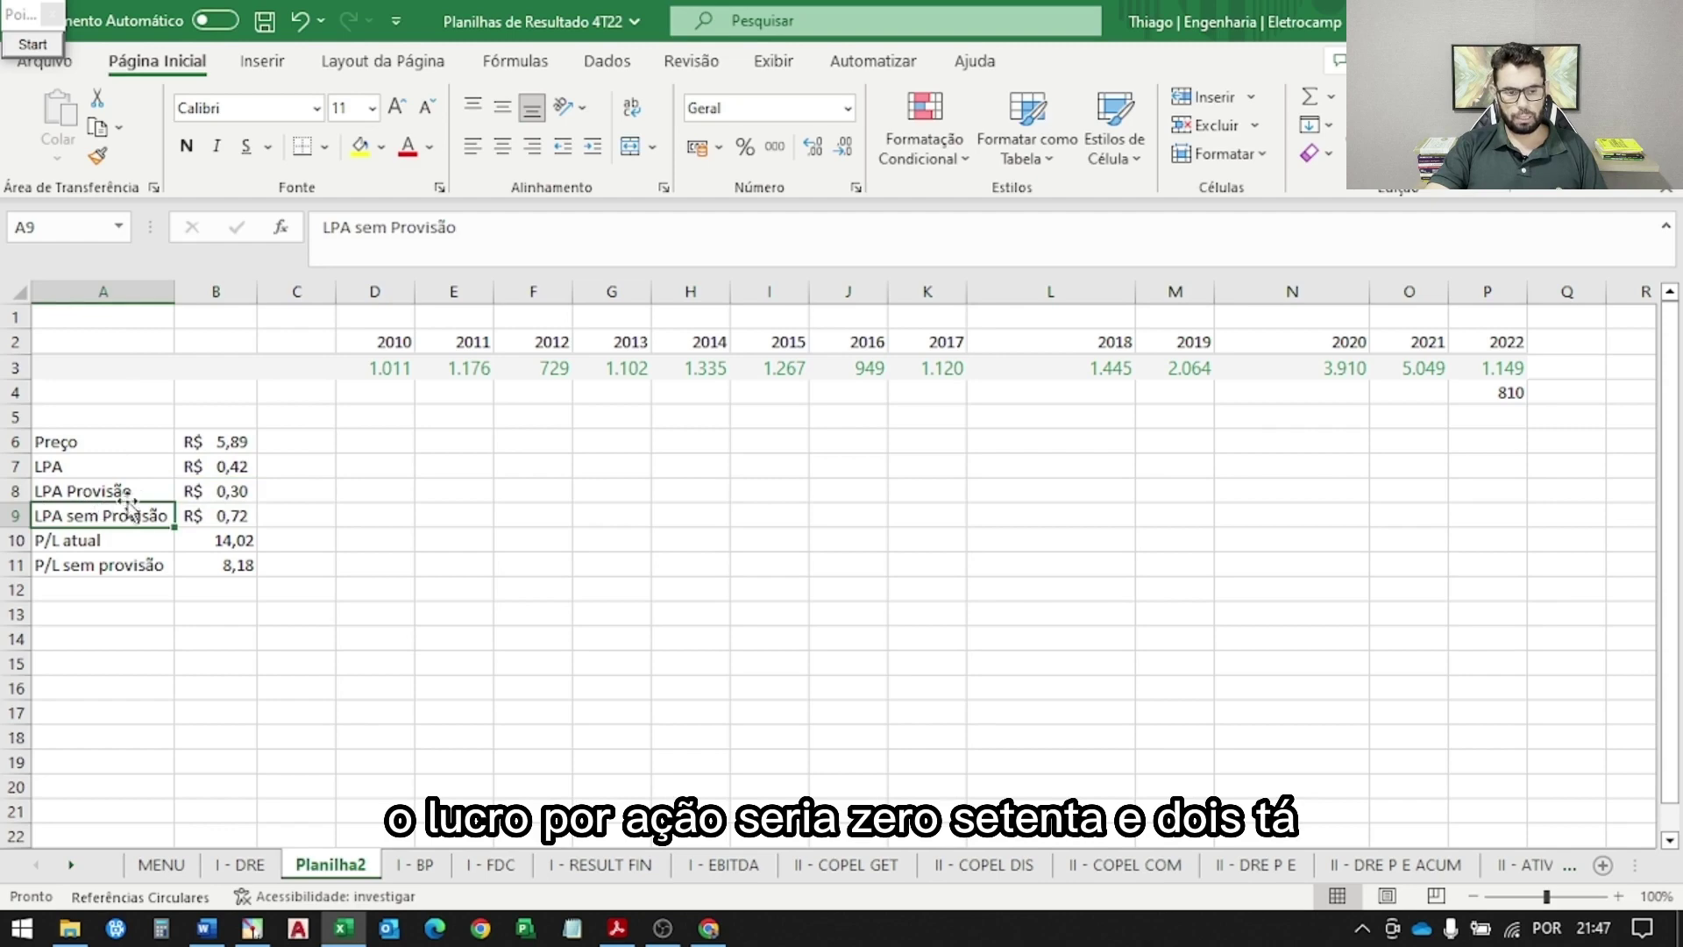
pyautogui.click(205, 511)
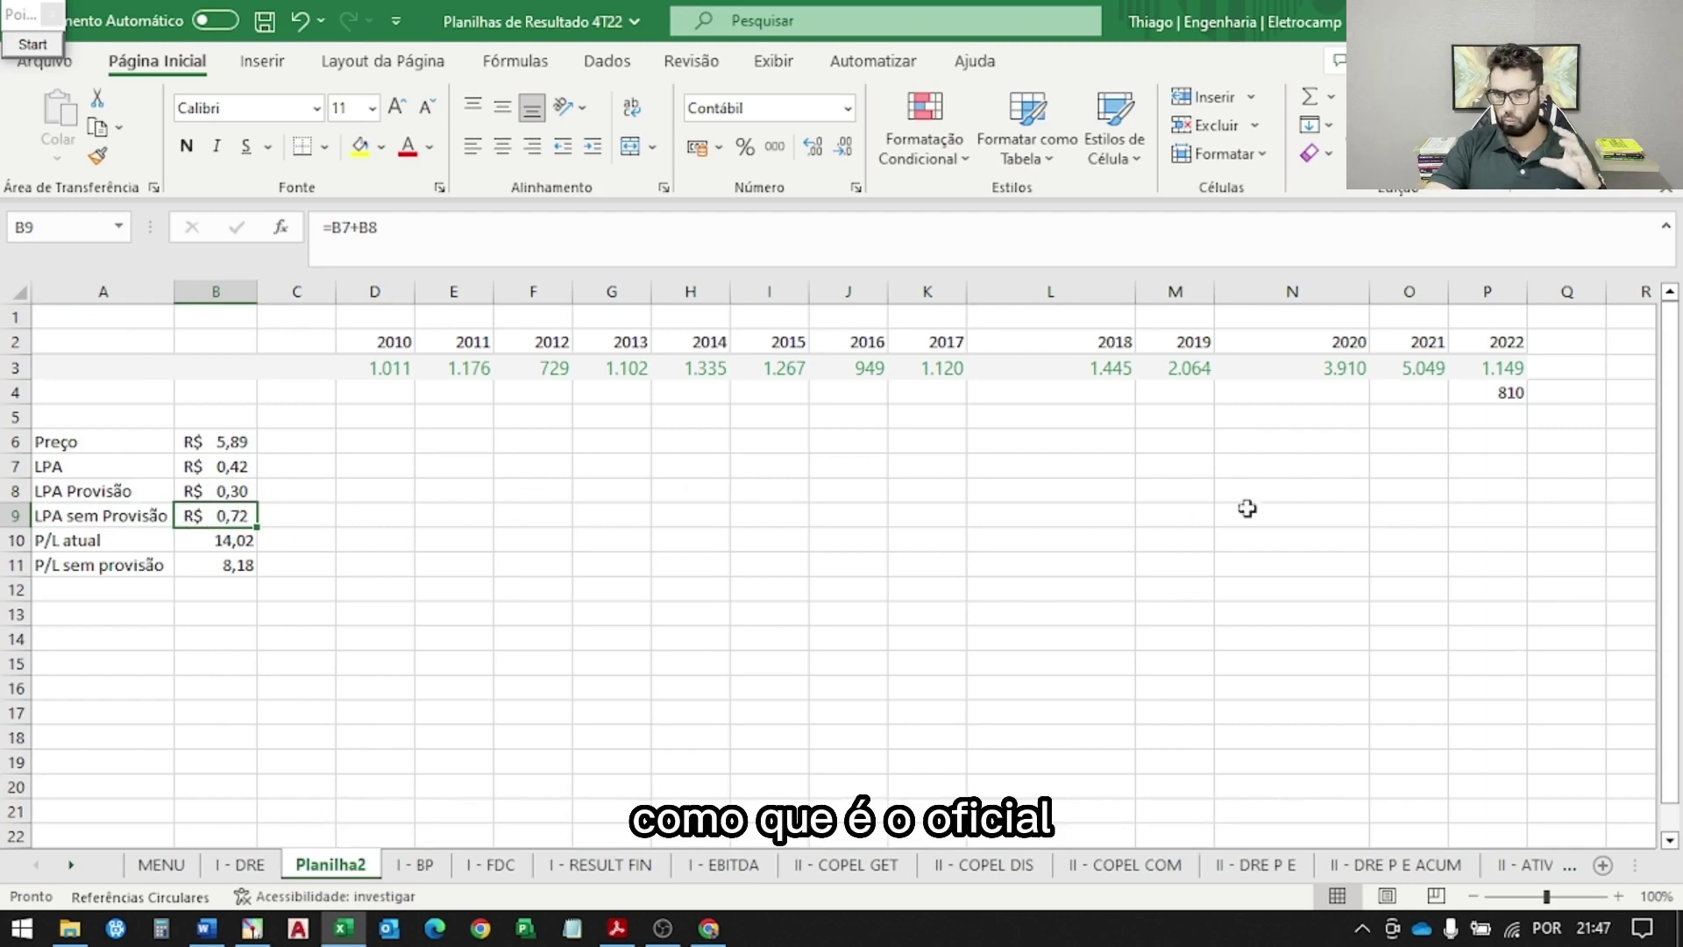
# - Compare the current P/L with the P/L without the provision and check the formulas behind both ratios
pyautogui.click(231, 543)
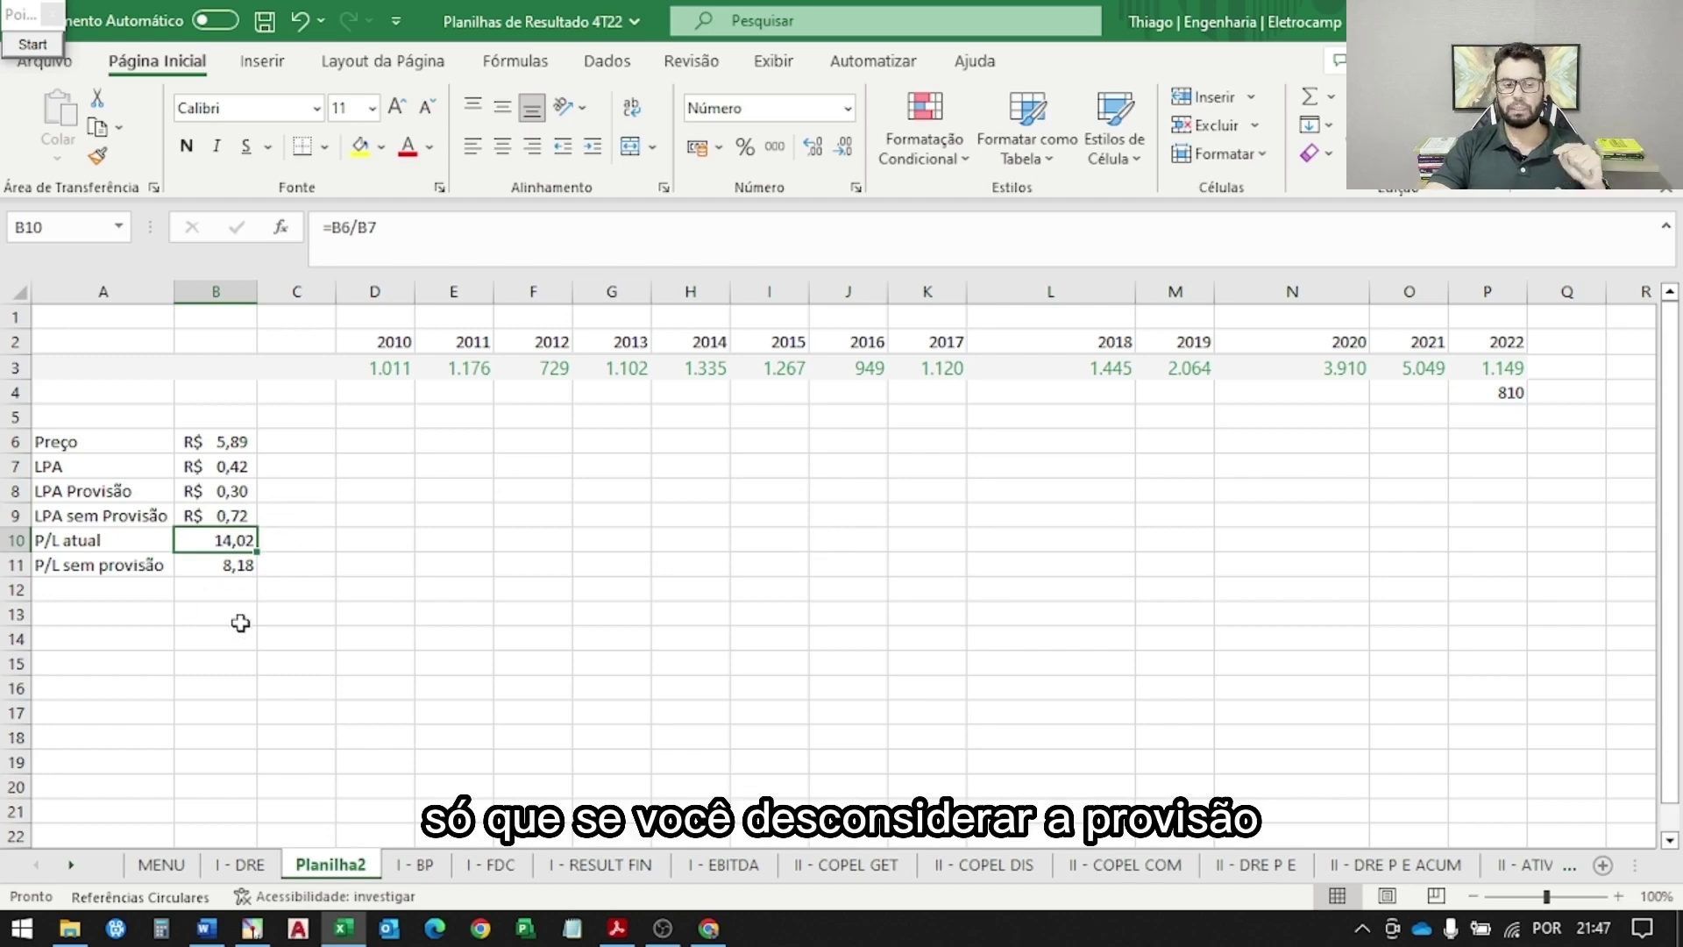
pyautogui.click(221, 570)
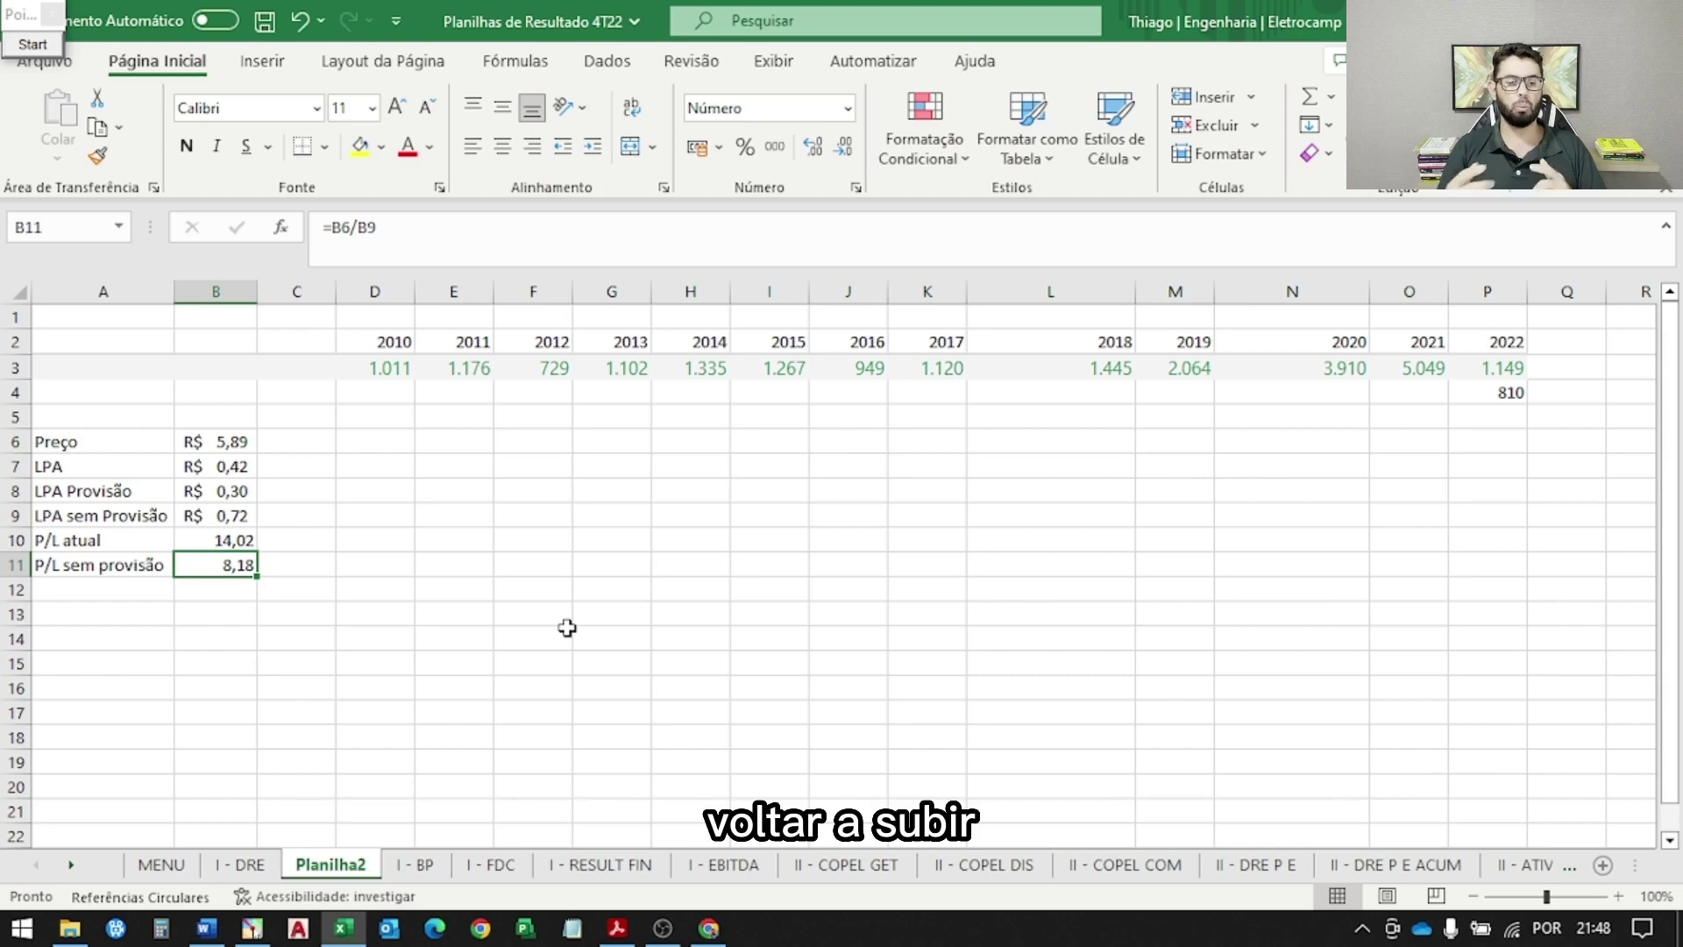
pyautogui.click(235, 613)
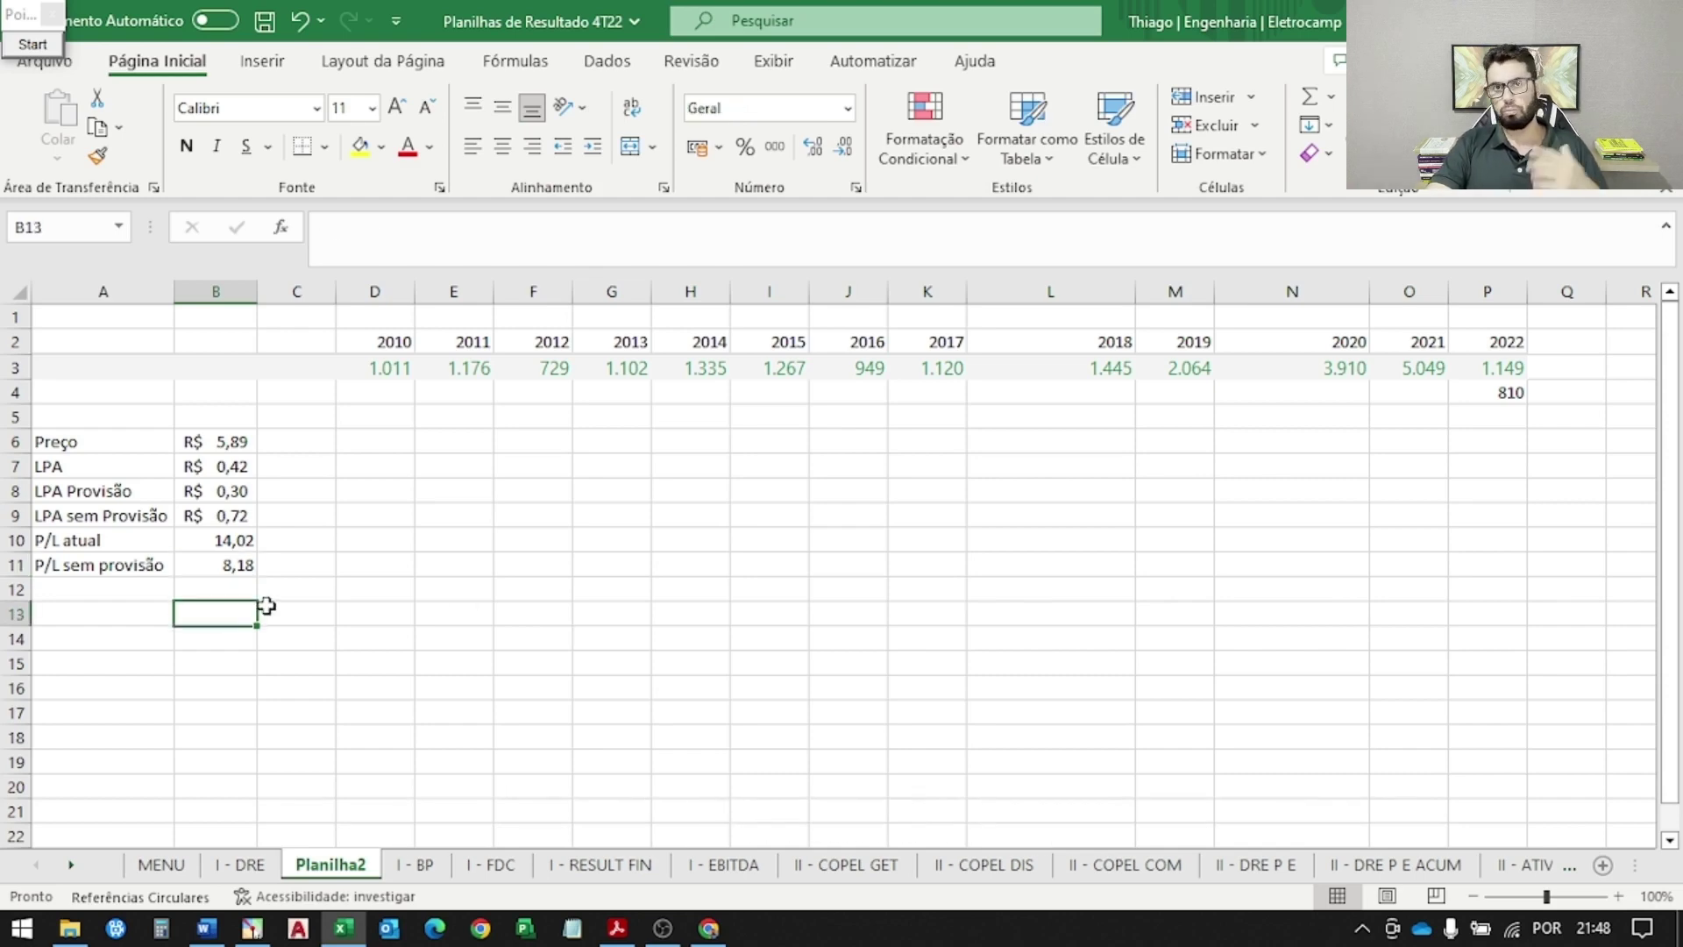
pyautogui.click(230, 567)
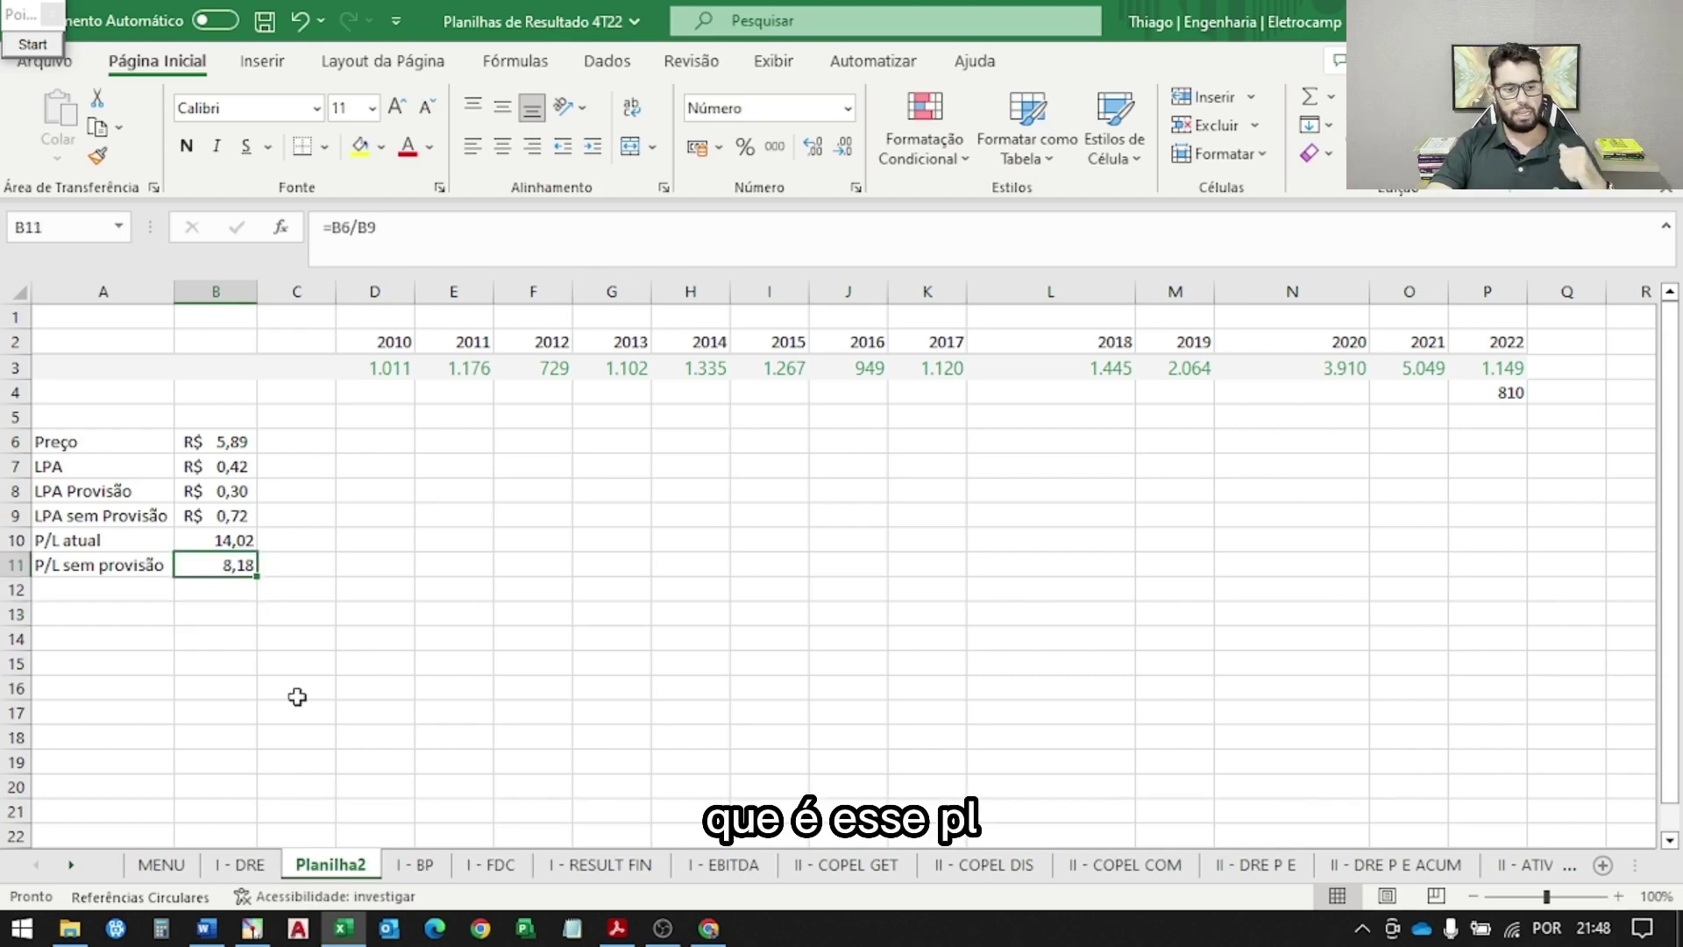